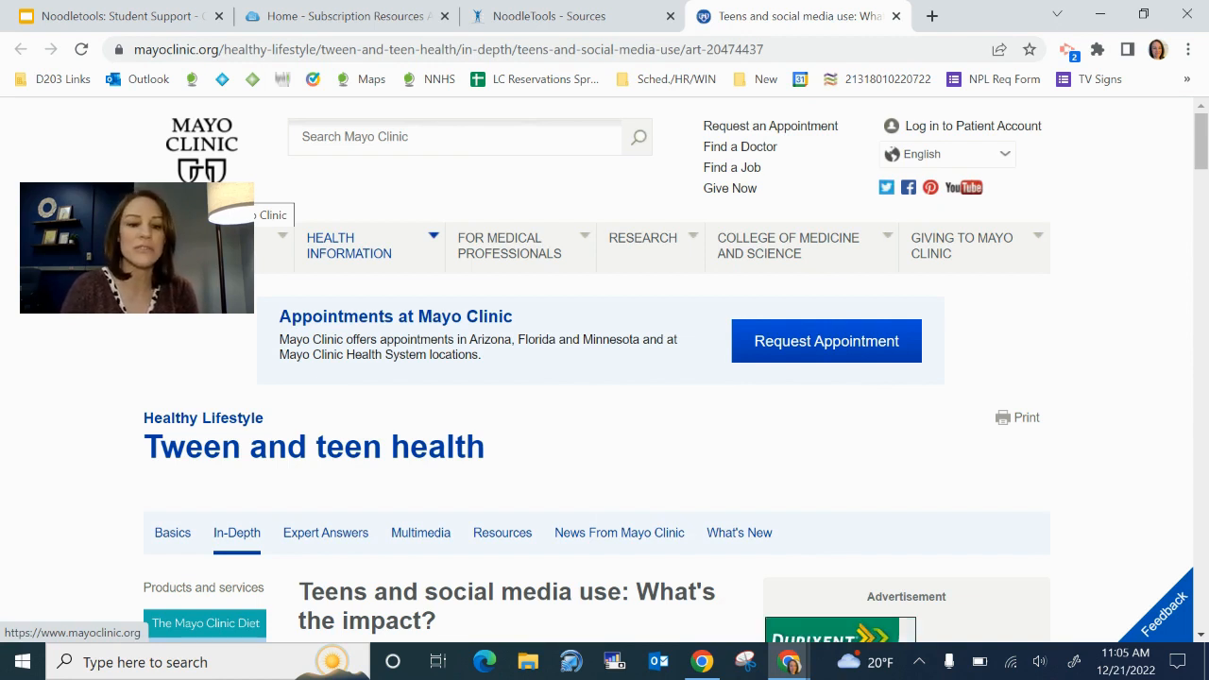
# Start a new NoodleTools source as a Website › Web Page citation in the Social Media project
pyautogui.scroll(-5, 548, 426)
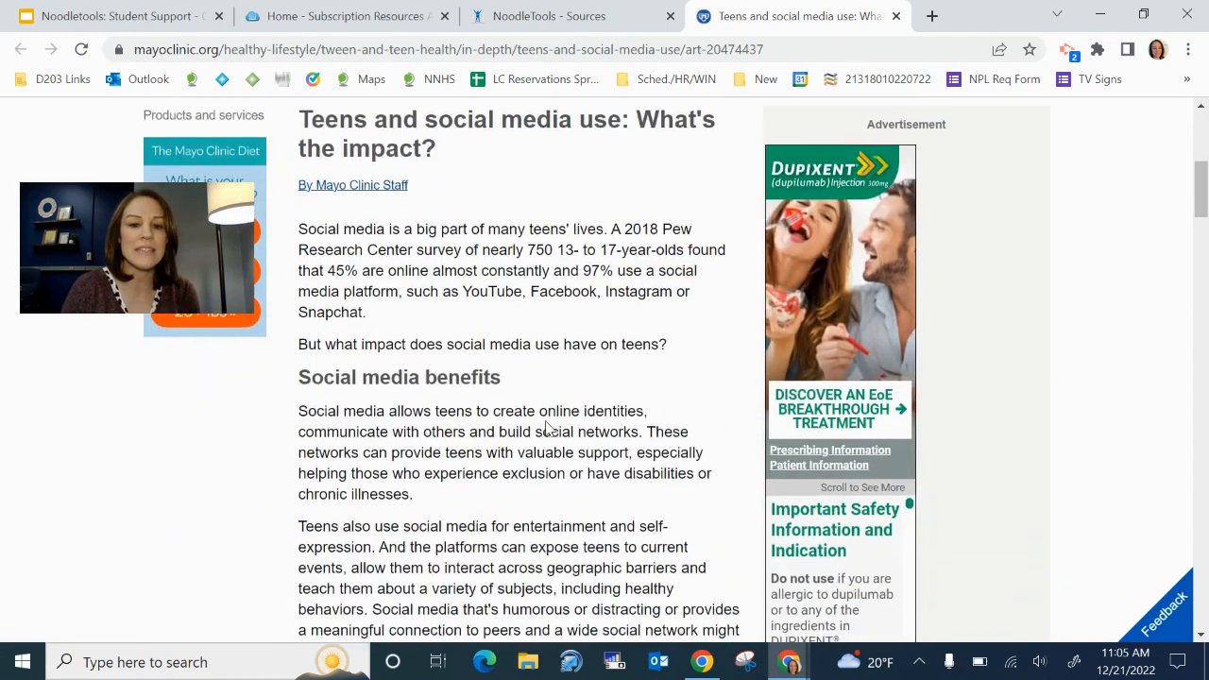
pyautogui.scroll(1, 548, 427)
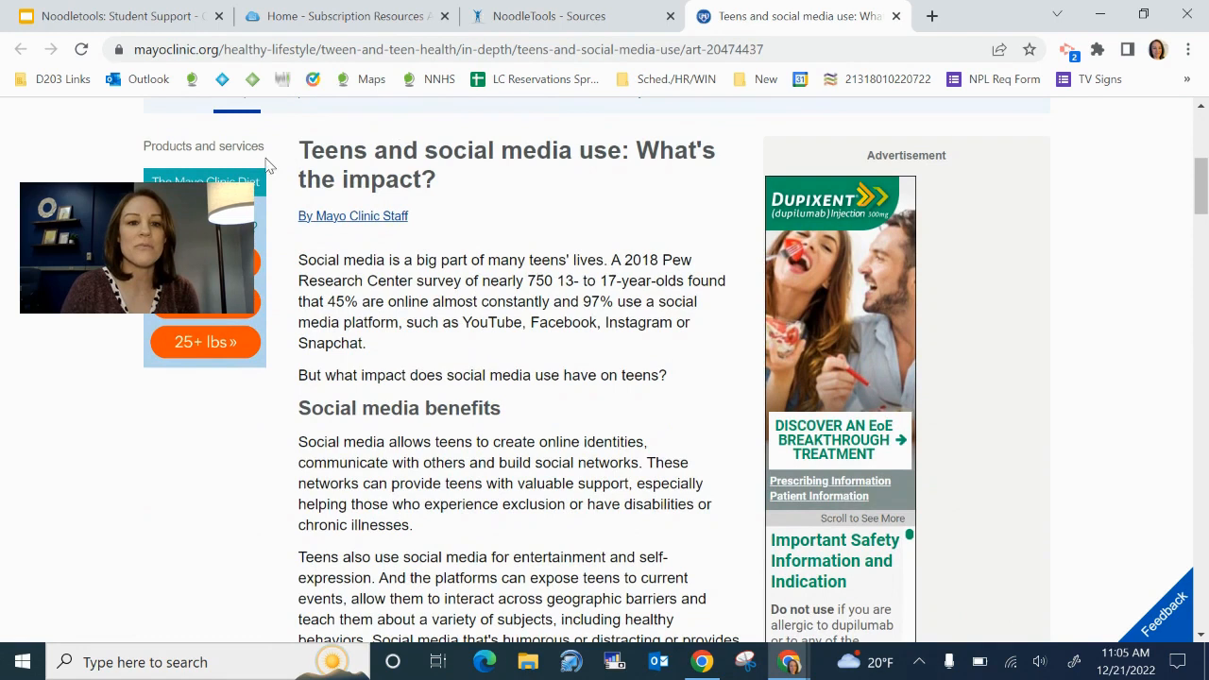
pyautogui.scroll(-4, 484, 234)
pyautogui.scroll(5, 484, 235)
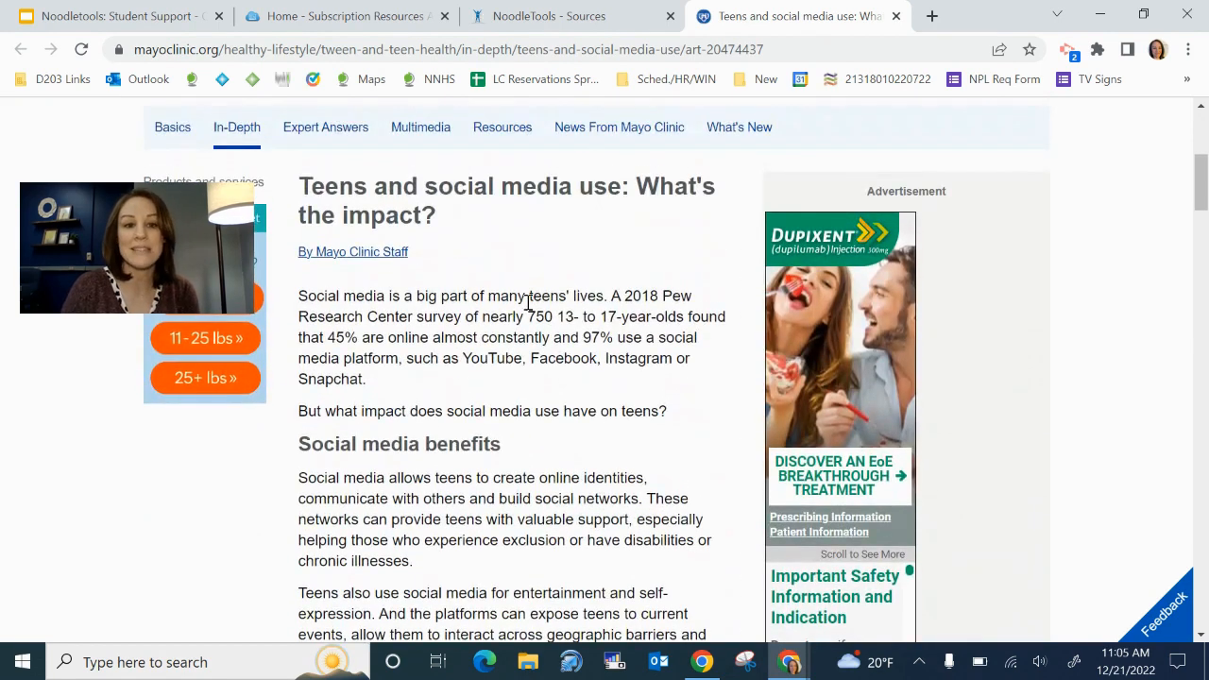
pyautogui.click(565, 17)
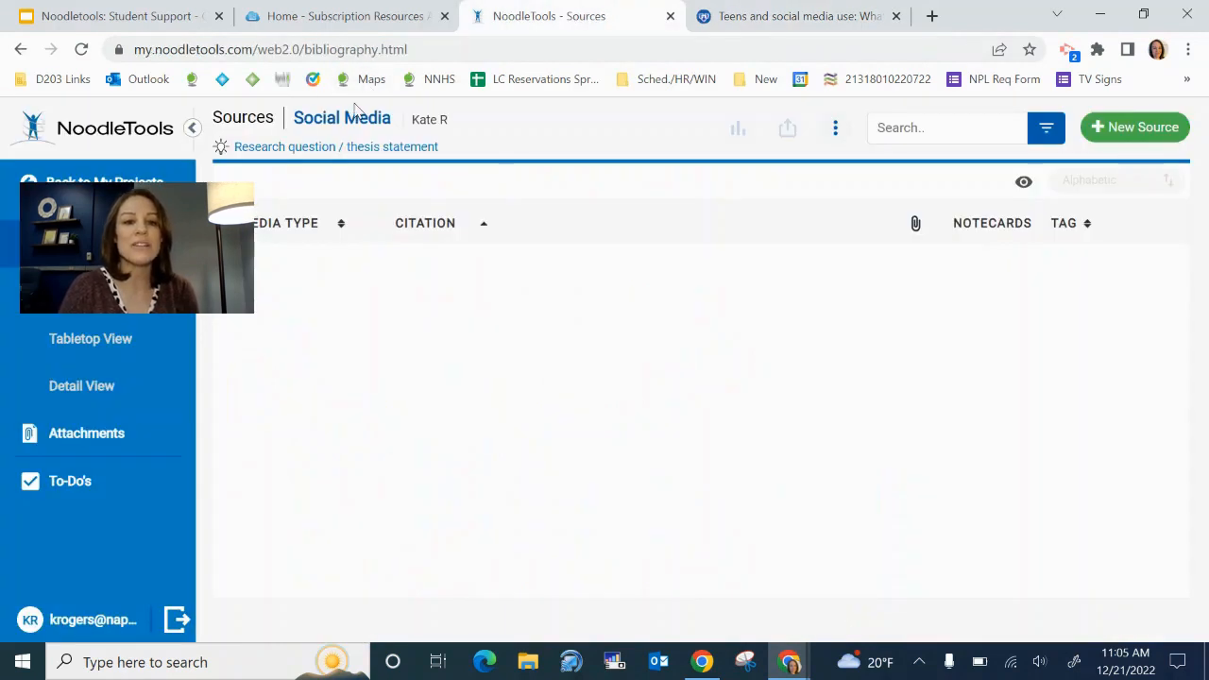
pyautogui.click(1164, 127)
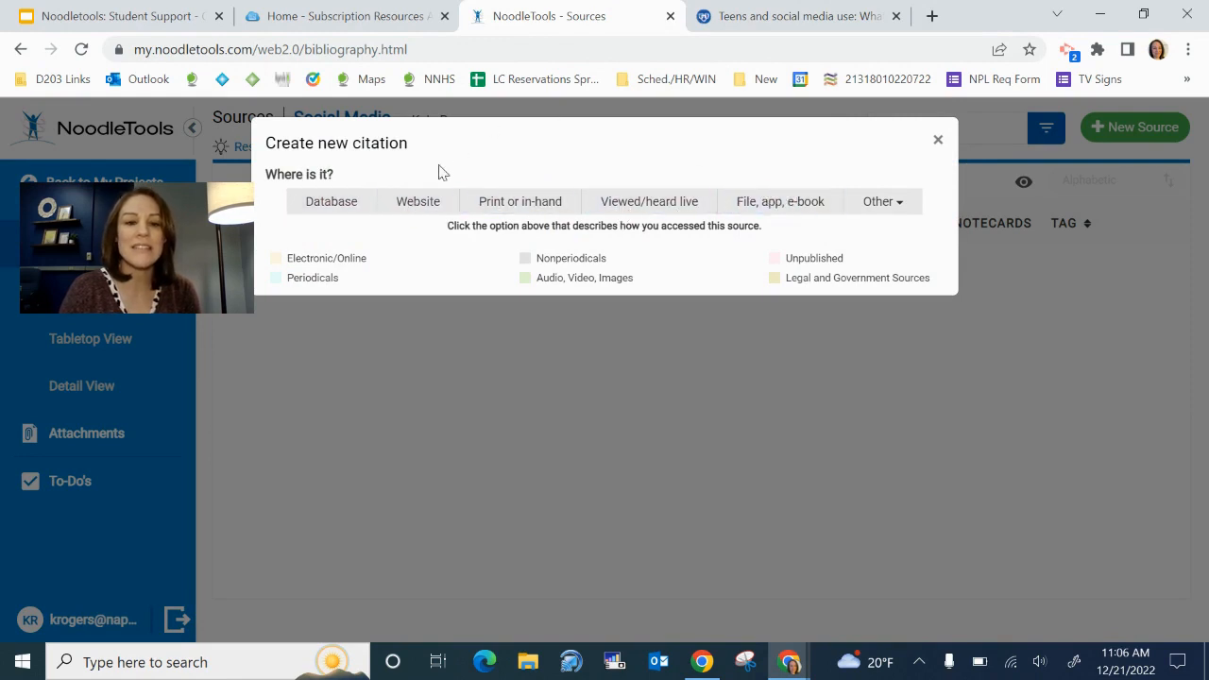
pyautogui.click(430, 212)
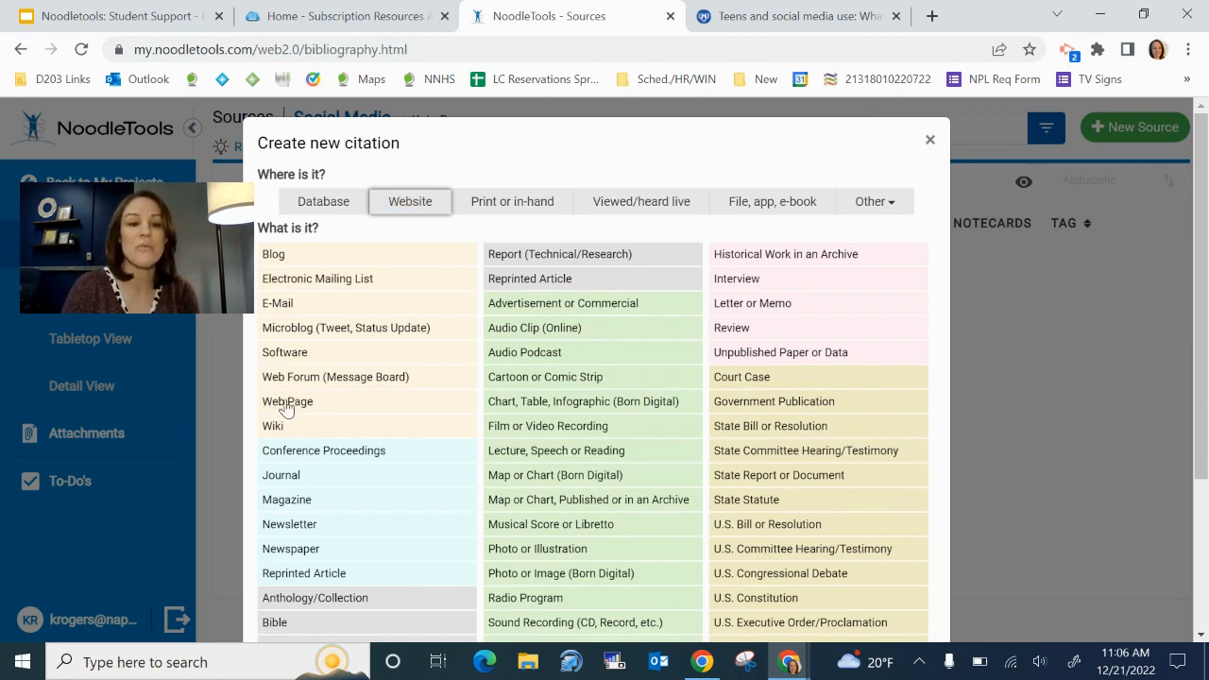
pyautogui.click(334, 405)
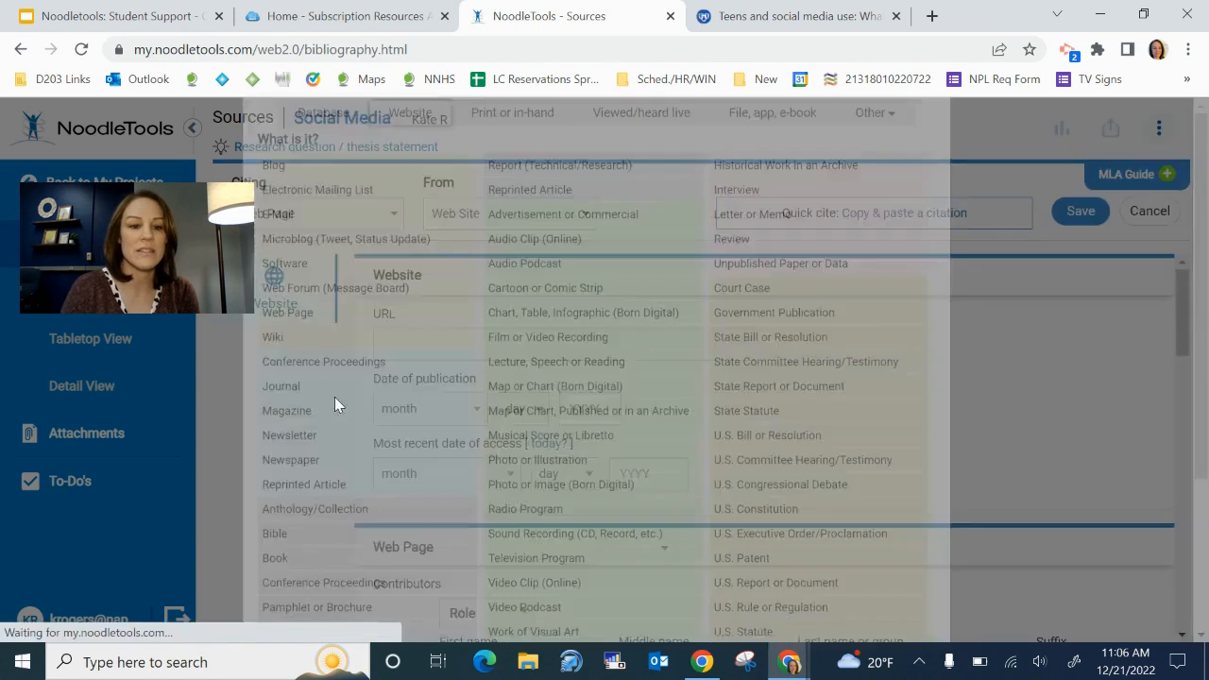
# Look over the blank Web Page form, select its URL field, and return to the Mayo Clinic article
pyautogui.scroll(-5, 335, 405)
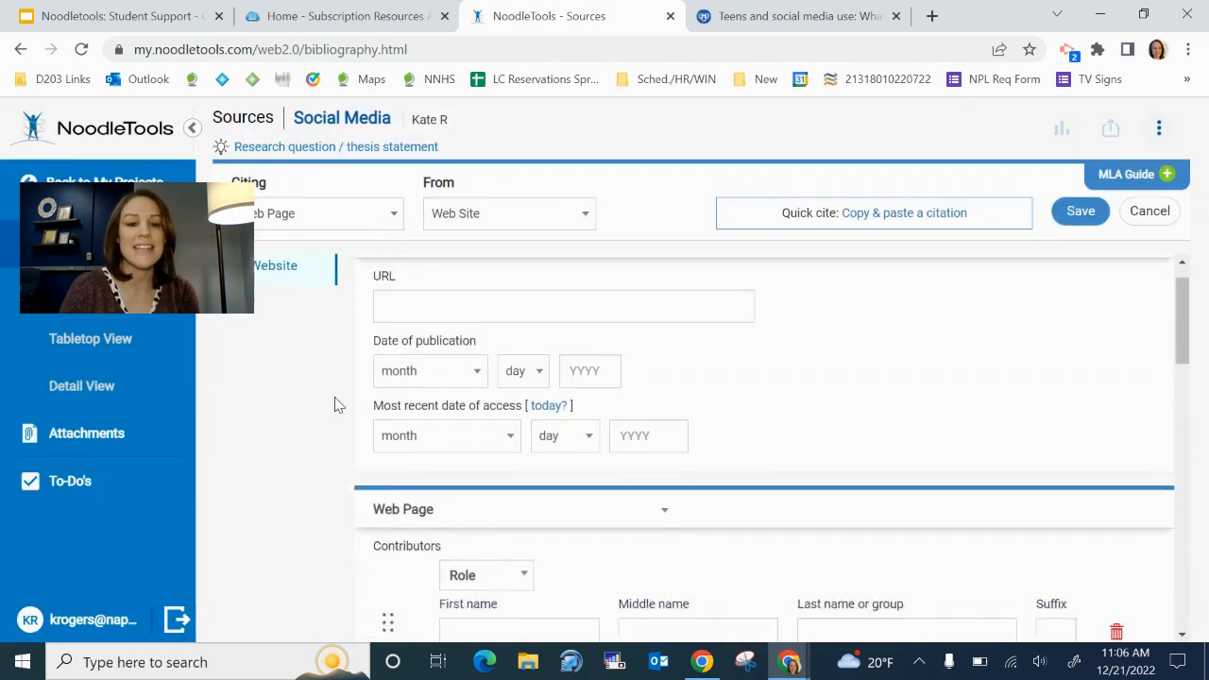
pyautogui.scroll(-3, 335, 405)
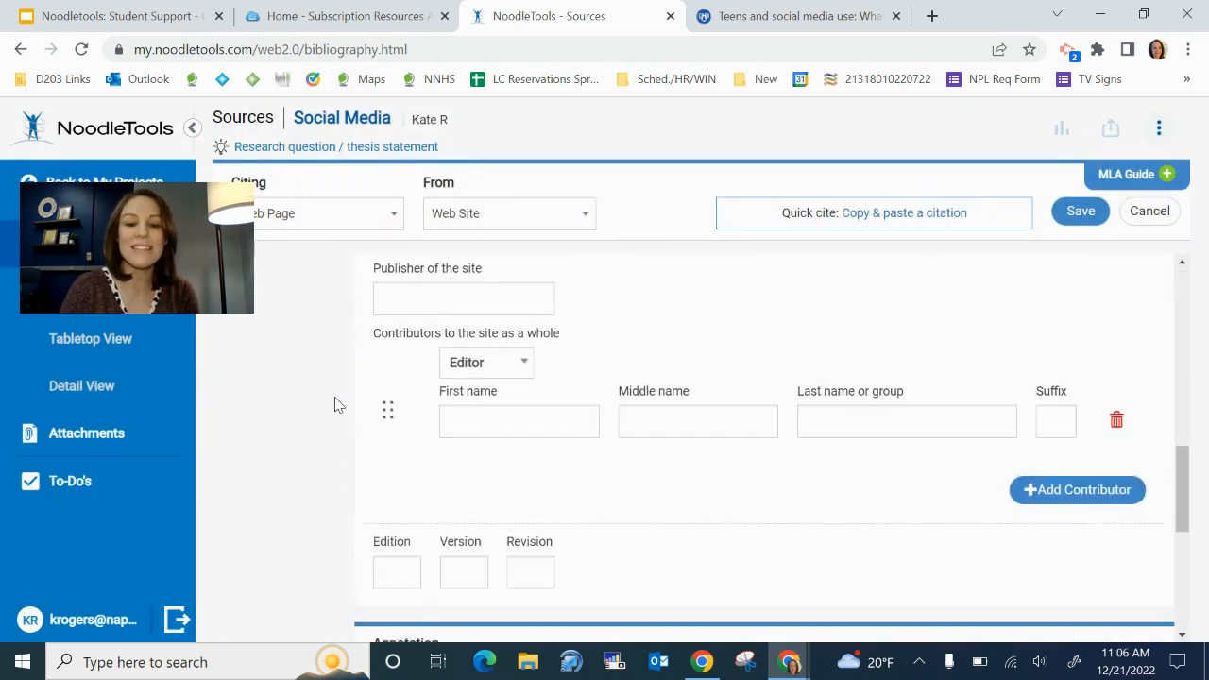
pyautogui.scroll(5, 335, 406)
pyautogui.scroll(4, 335, 406)
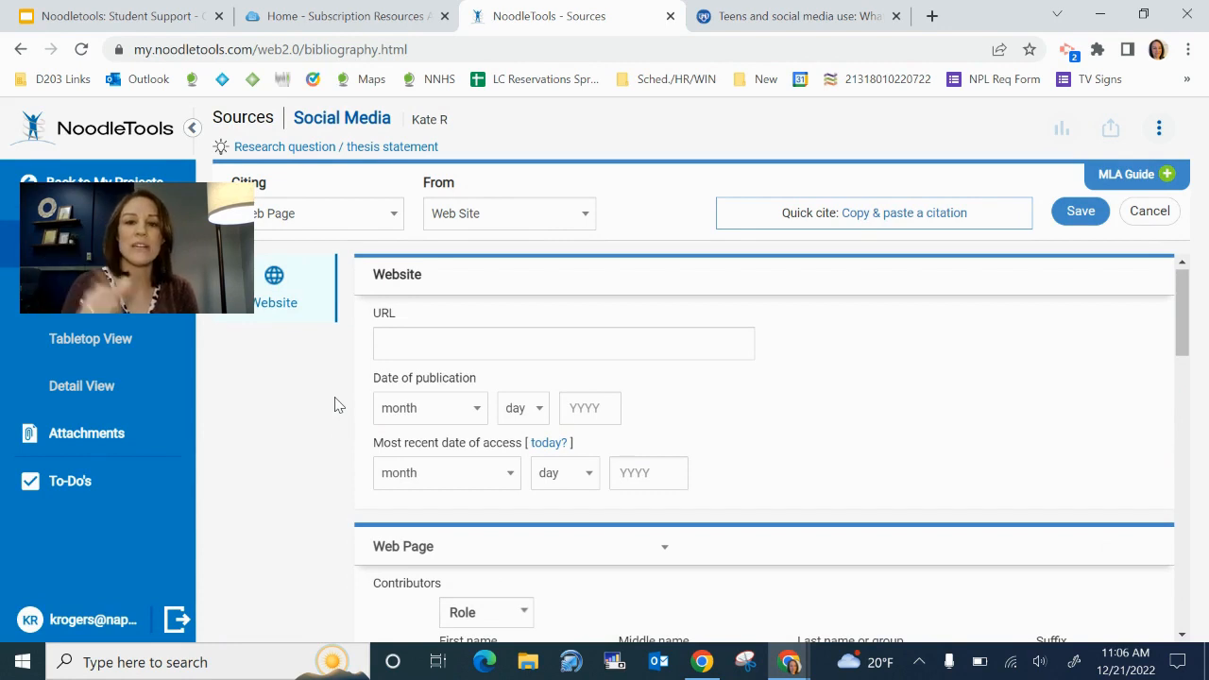
pyautogui.click(391, 343)
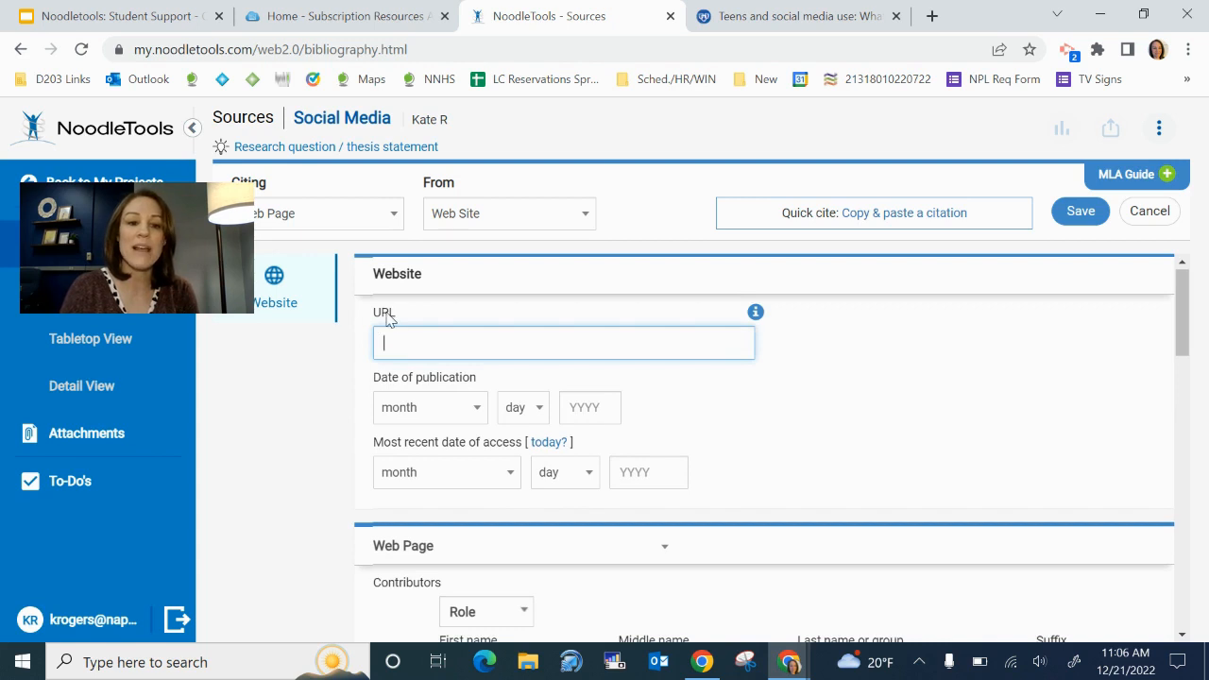
pyautogui.click(770, 19)
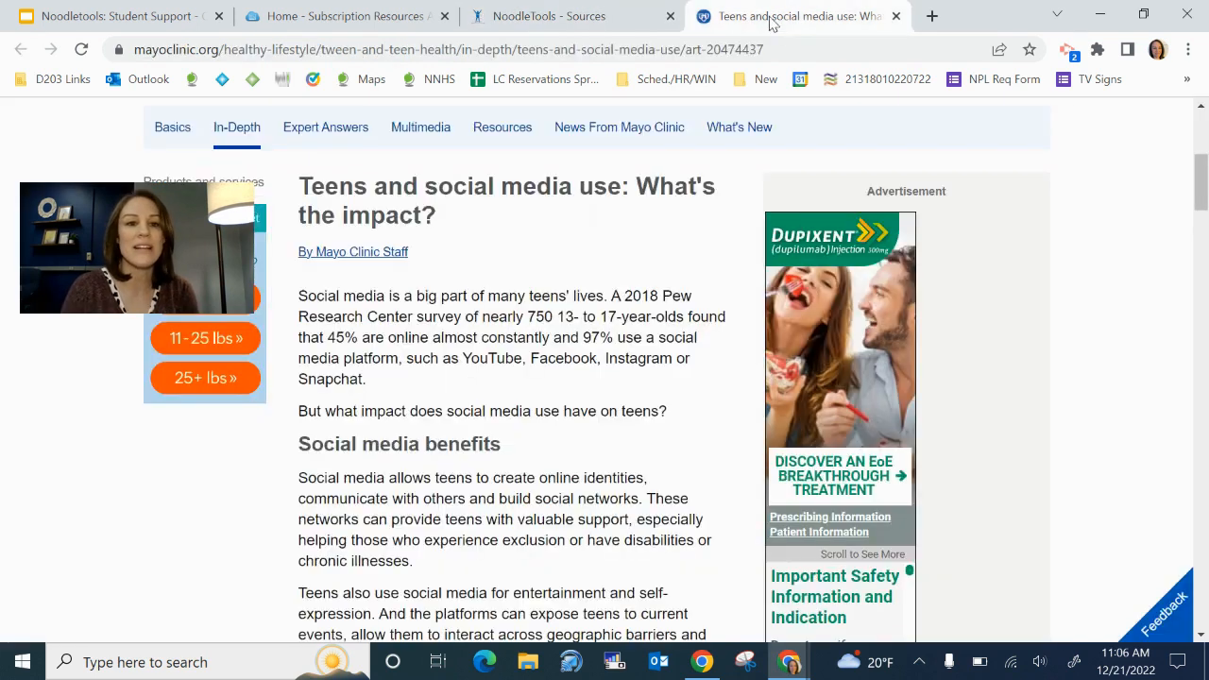
# Paste the Mayo Clinic article's web address into the citation's URL field
pyautogui.click(593, 54)
pyautogui.hotkey('ctrl', 'c')
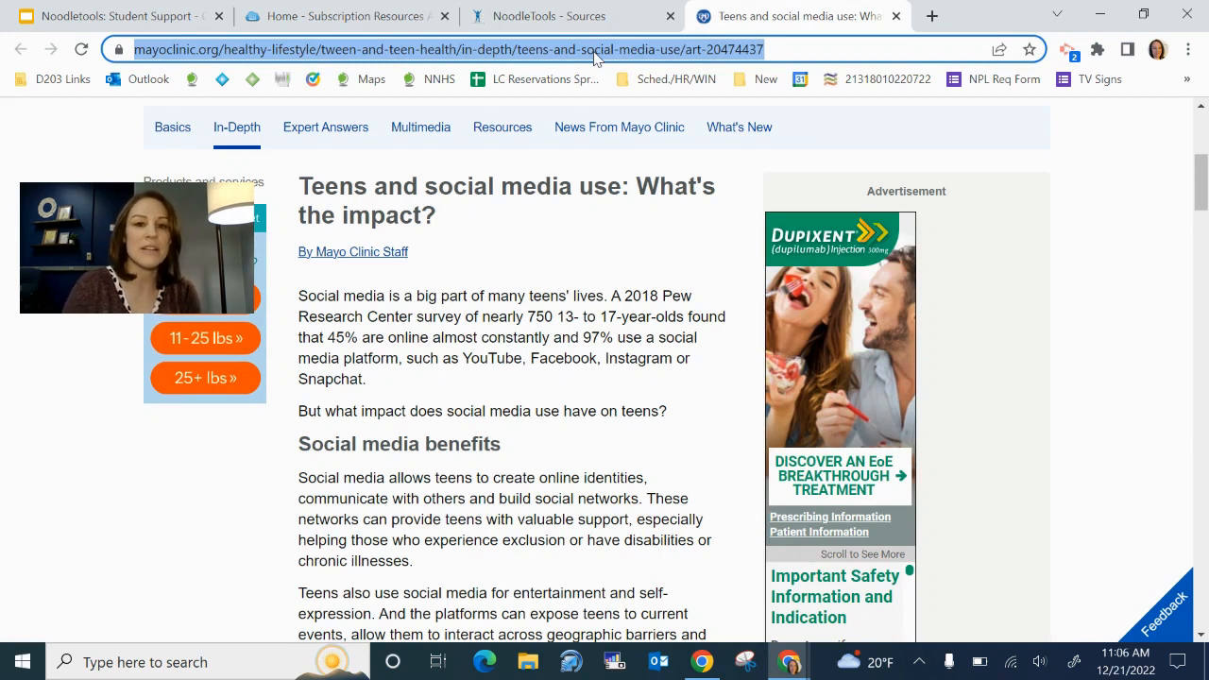
pyautogui.click(574, 26)
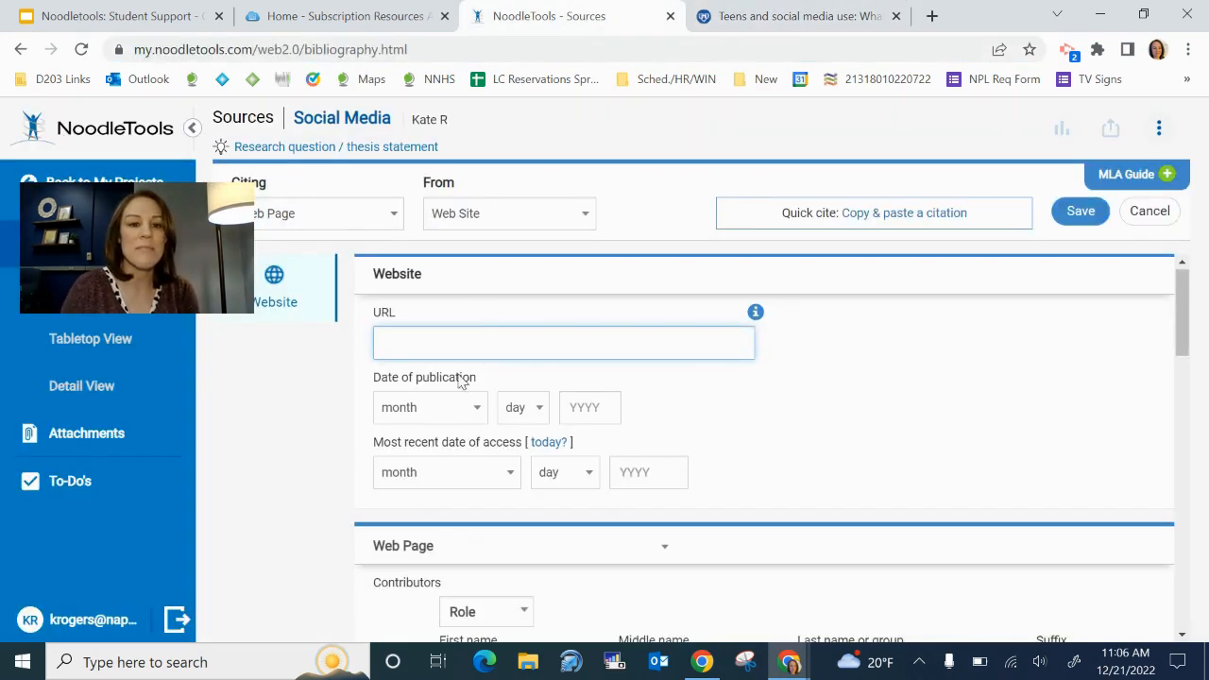
pyautogui.hotkey('ctrl', 'v')
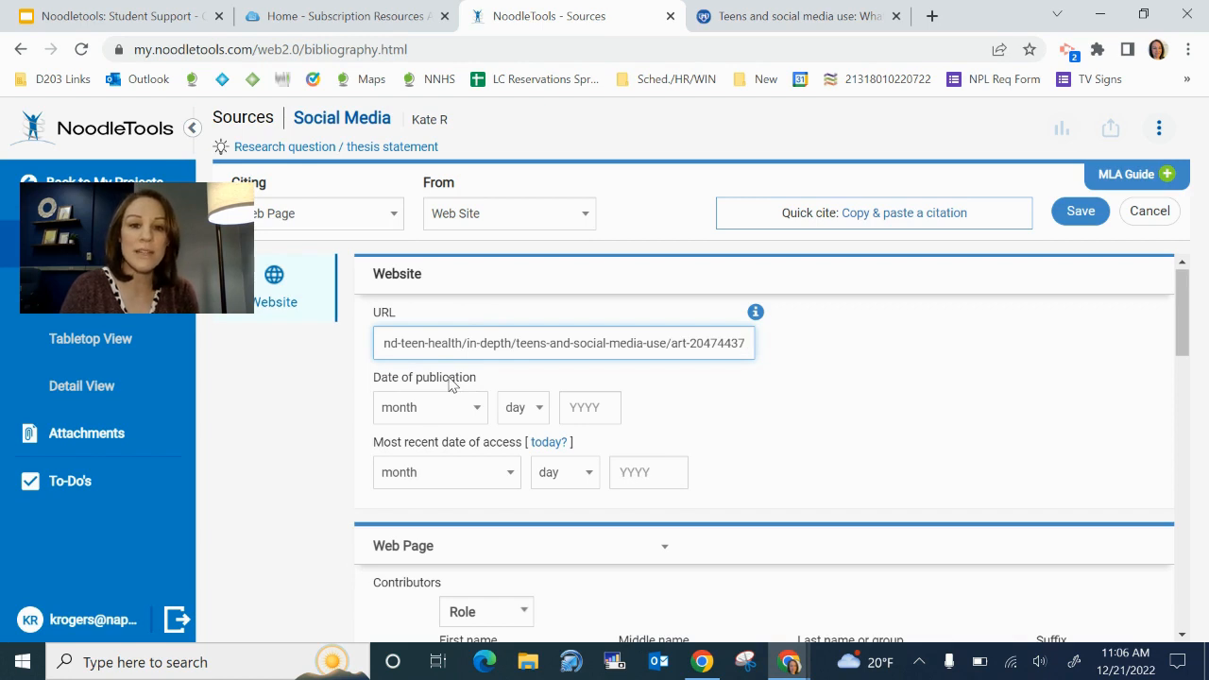
# Check the article's publication date on the Mayo Clinic page, then return to the form
pyautogui.click(783, 17)
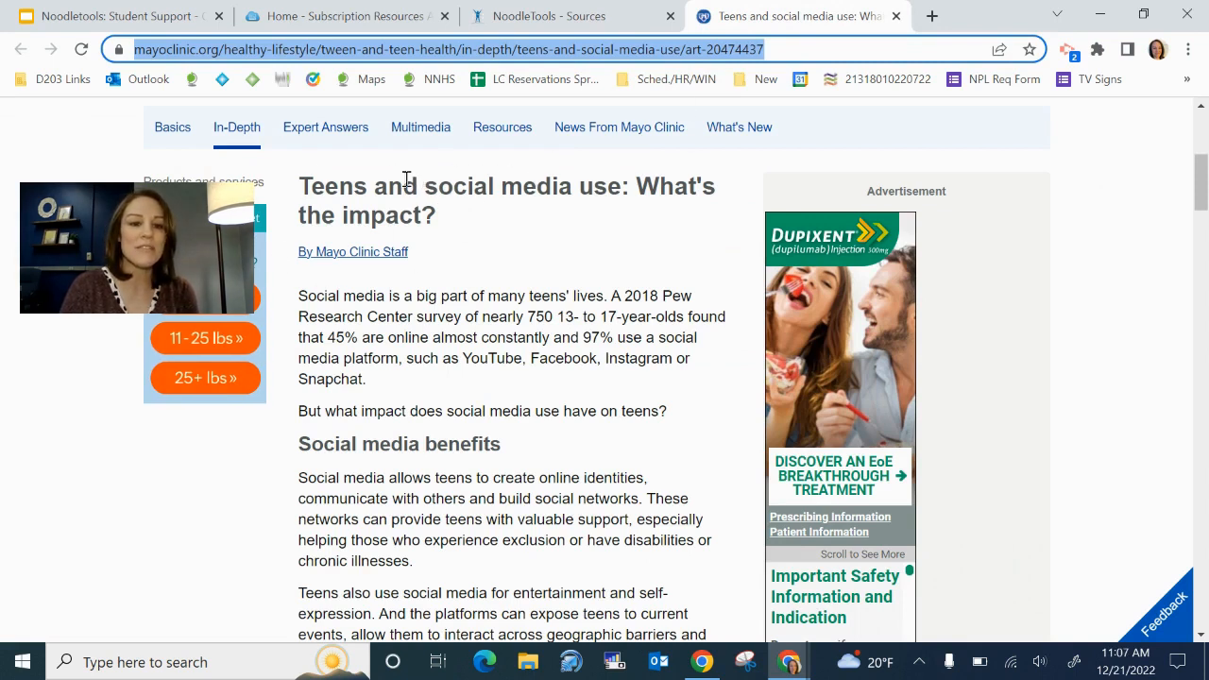
pyautogui.scroll(-20, 429, 281)
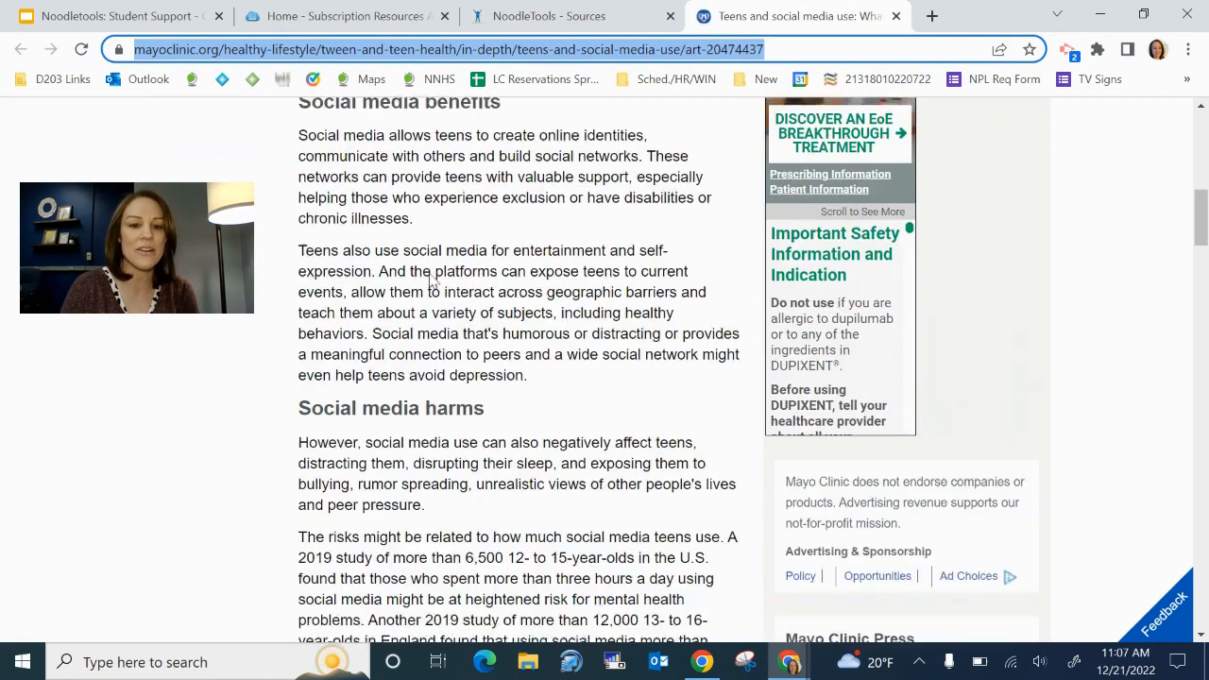
pyautogui.scroll(-11, 430, 281)
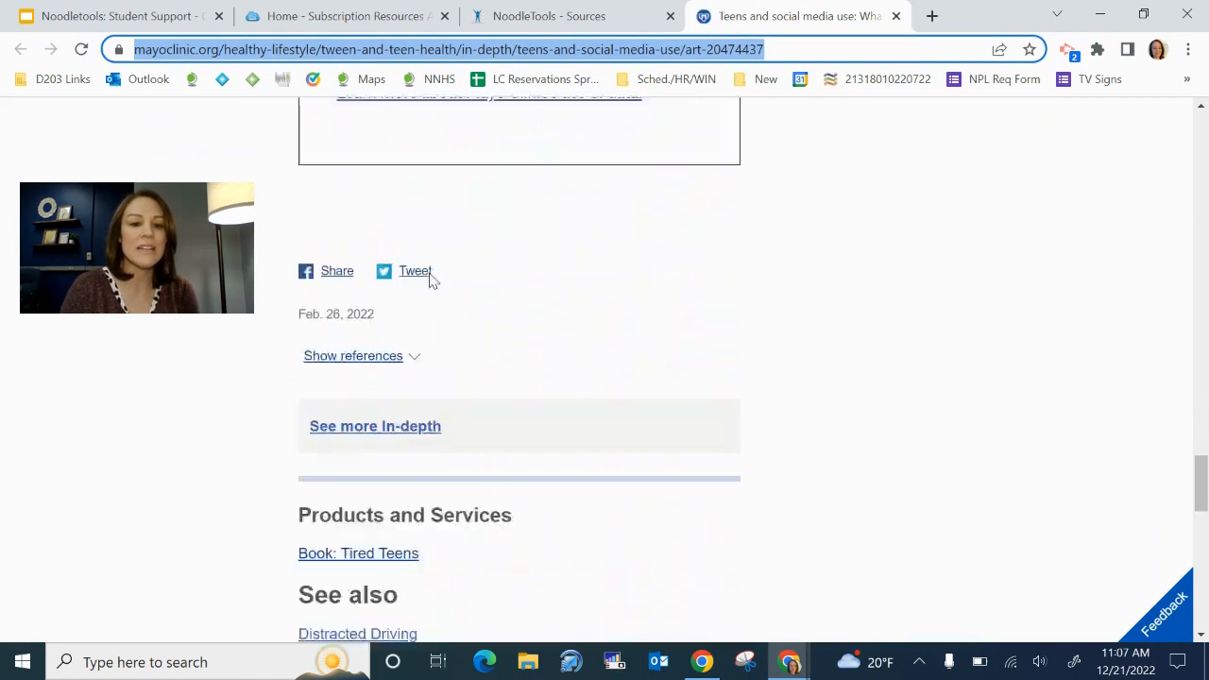
pyautogui.scroll(5, 430, 281)
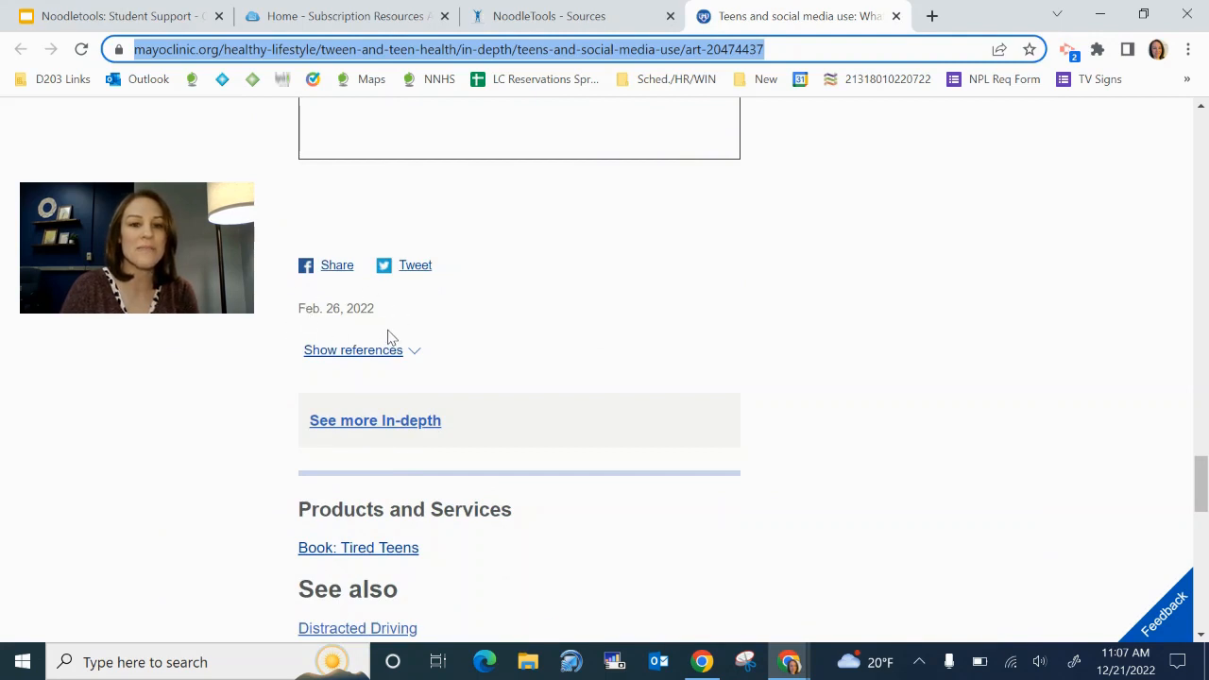
pyautogui.click(525, 19)
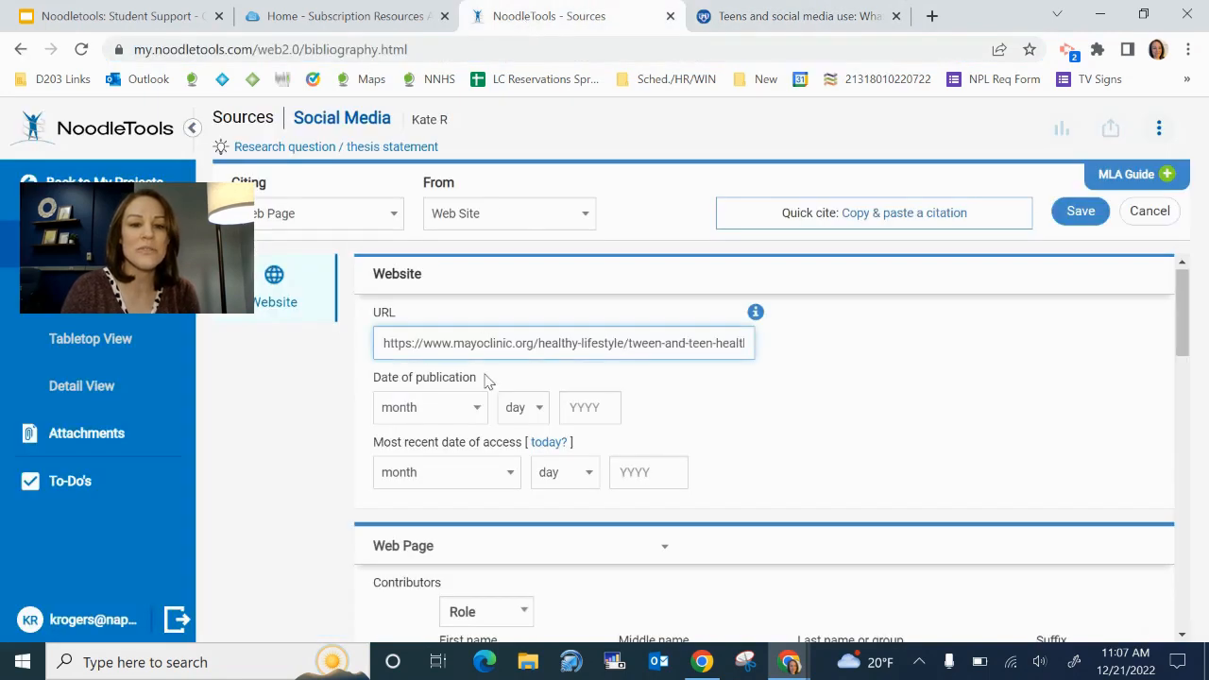
# Set the publication date to February 2022 and the access date to today, December 21, 2022
pyautogui.click(475, 413)
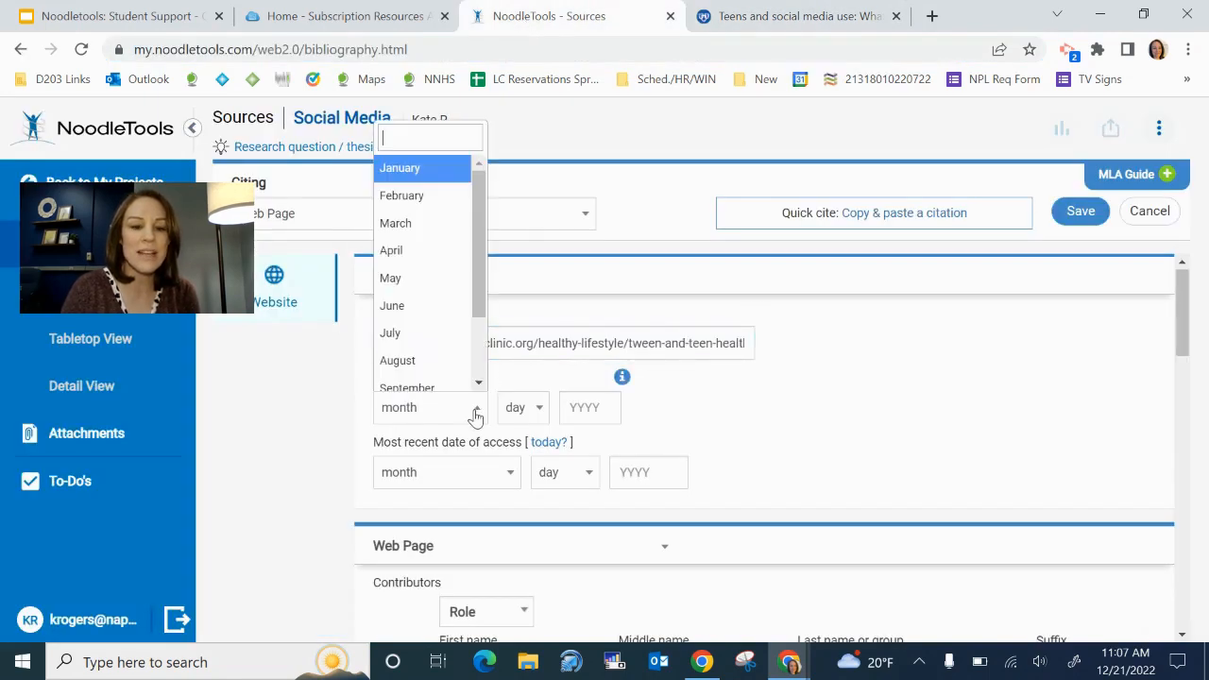
pyautogui.click(420, 200)
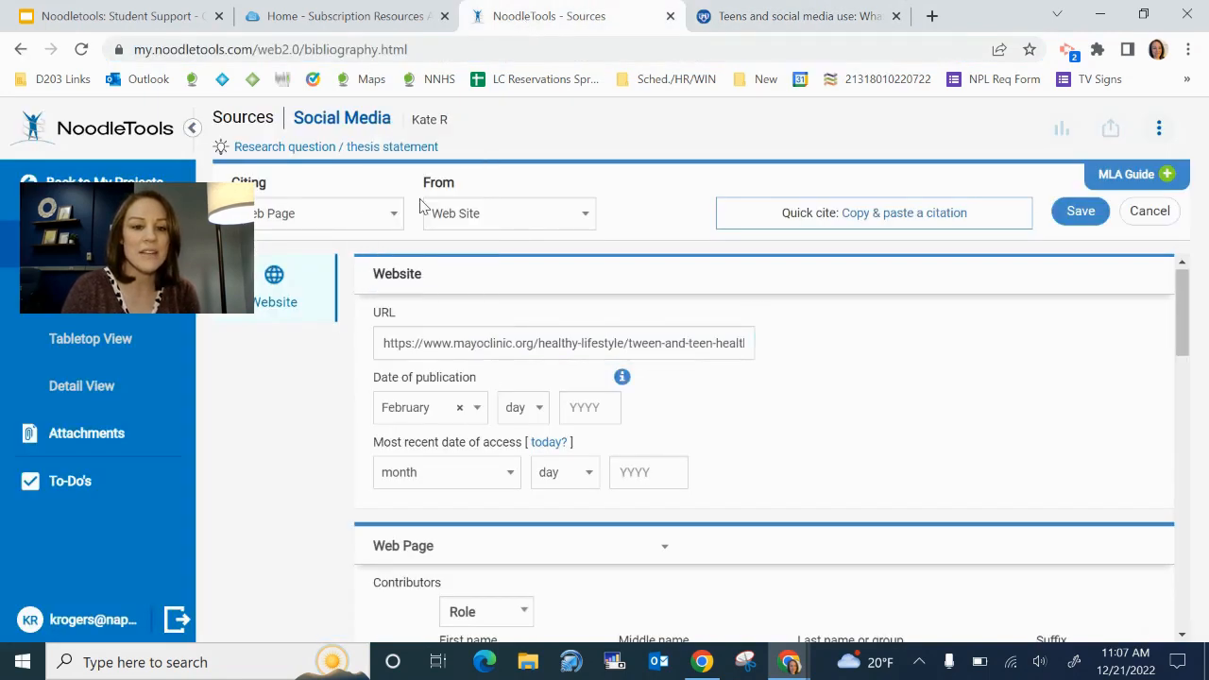
pyautogui.click(537, 409)
pyautogui.scroll(-5, 532, 362)
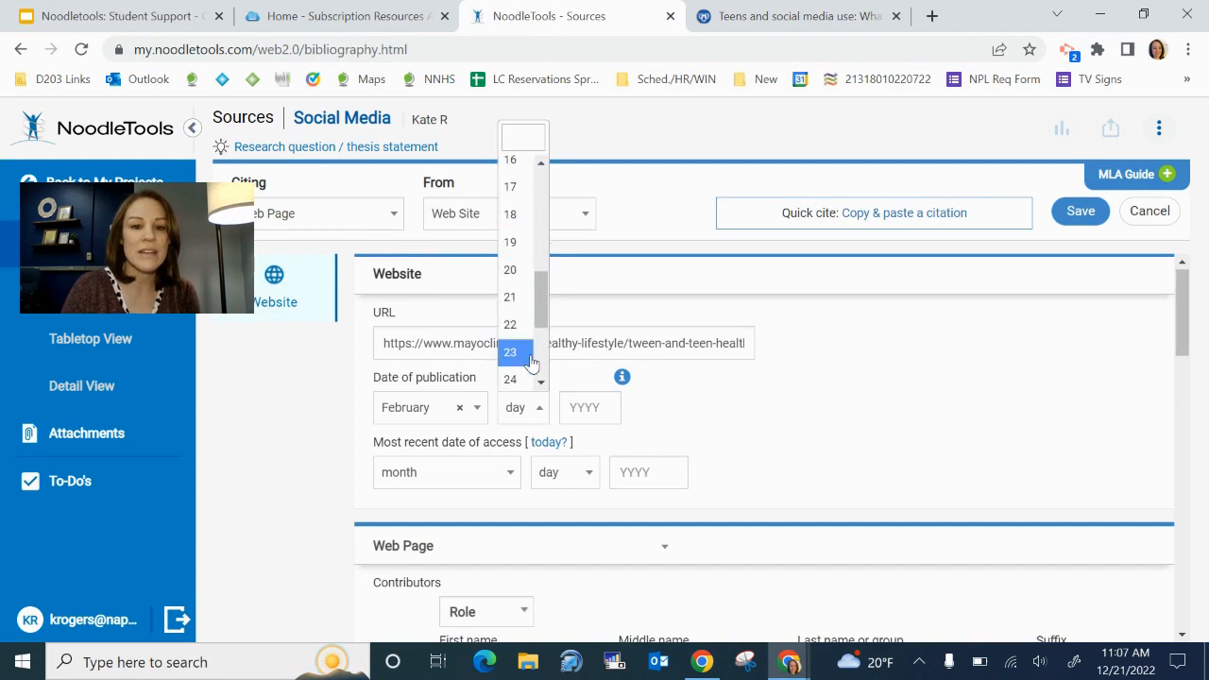
pyautogui.scroll(-2, 532, 362)
pyautogui.click(522, 326)
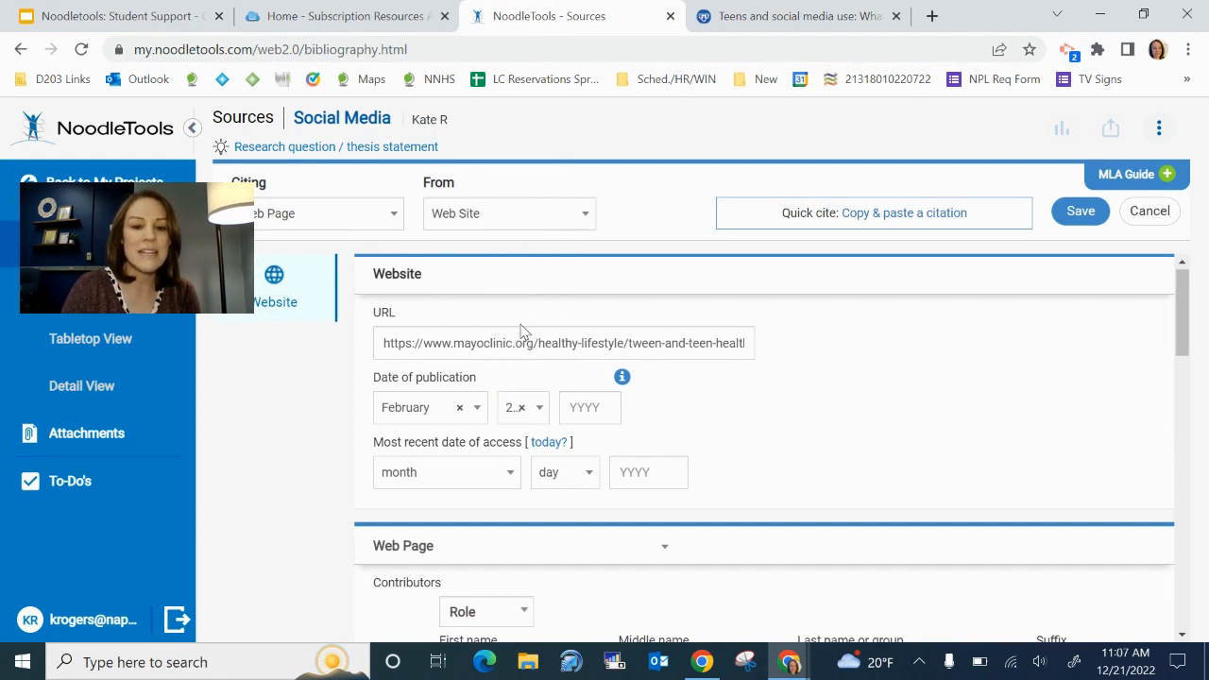
pyautogui.click(579, 408)
pyautogui.write('2022')
pyautogui.click(688, 410)
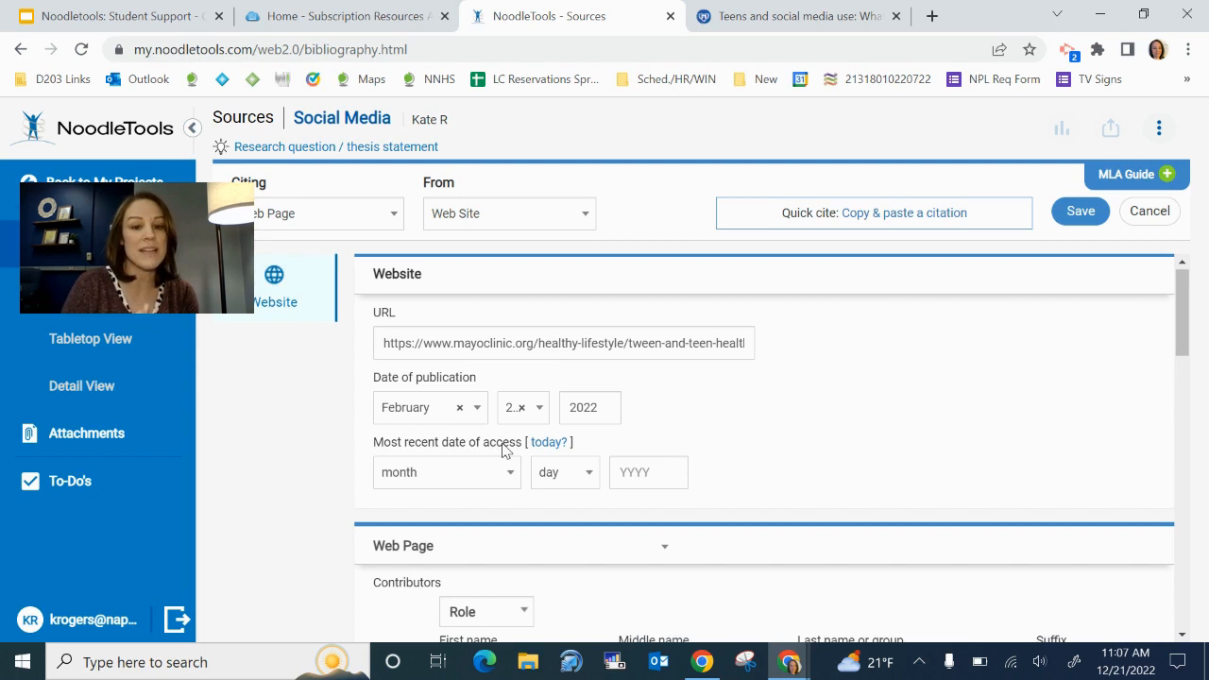
pyautogui.click(551, 444)
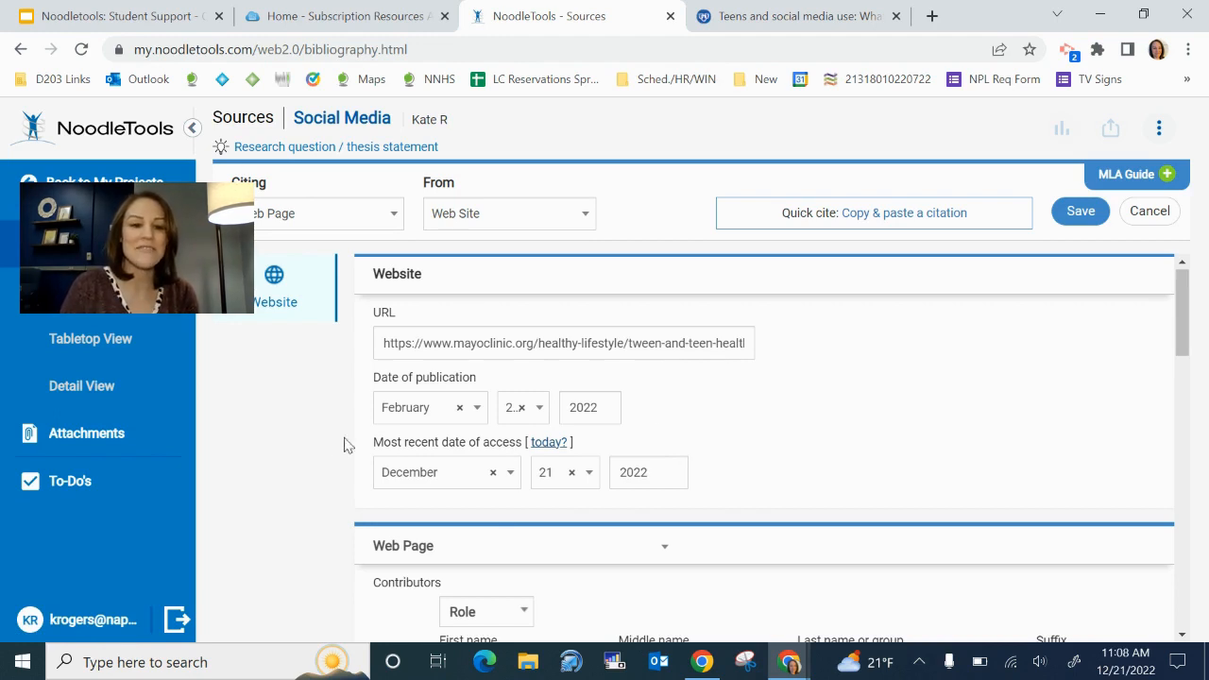
pyautogui.scroll(-2, 302, 473)
# Review the contributor role options and confirm the article's byline reads By Mayo Clinic Staff
pyautogui.scroll(-1, 302, 473)
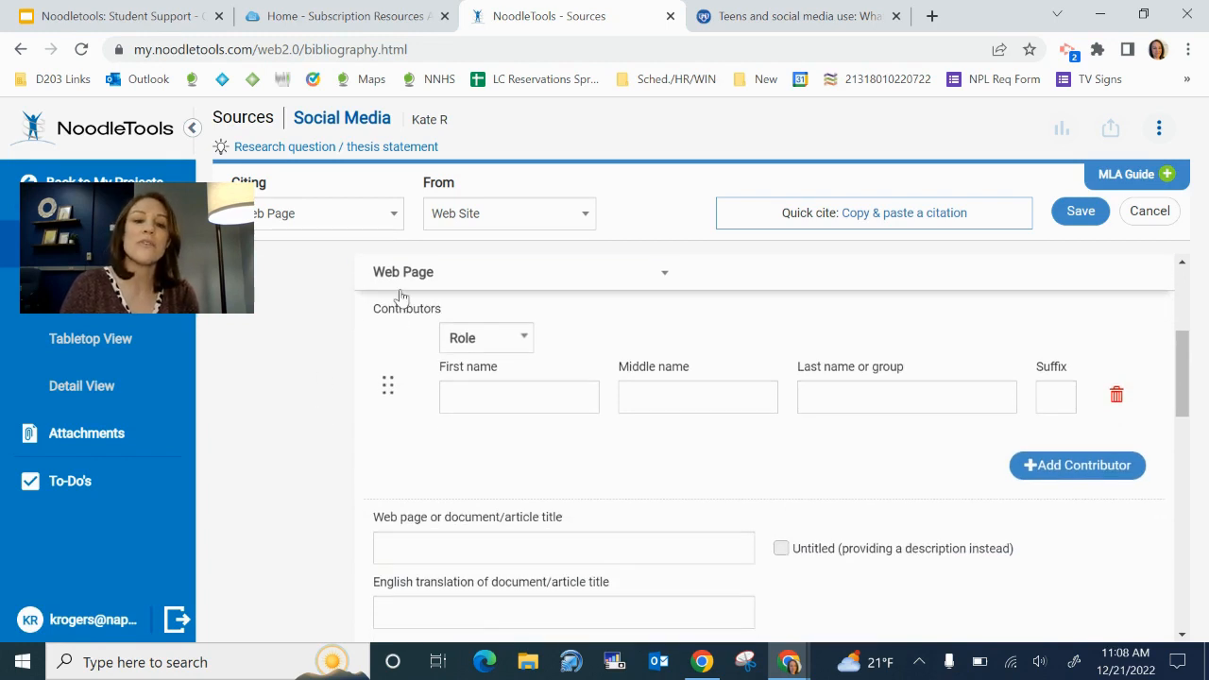
pyautogui.click(524, 345)
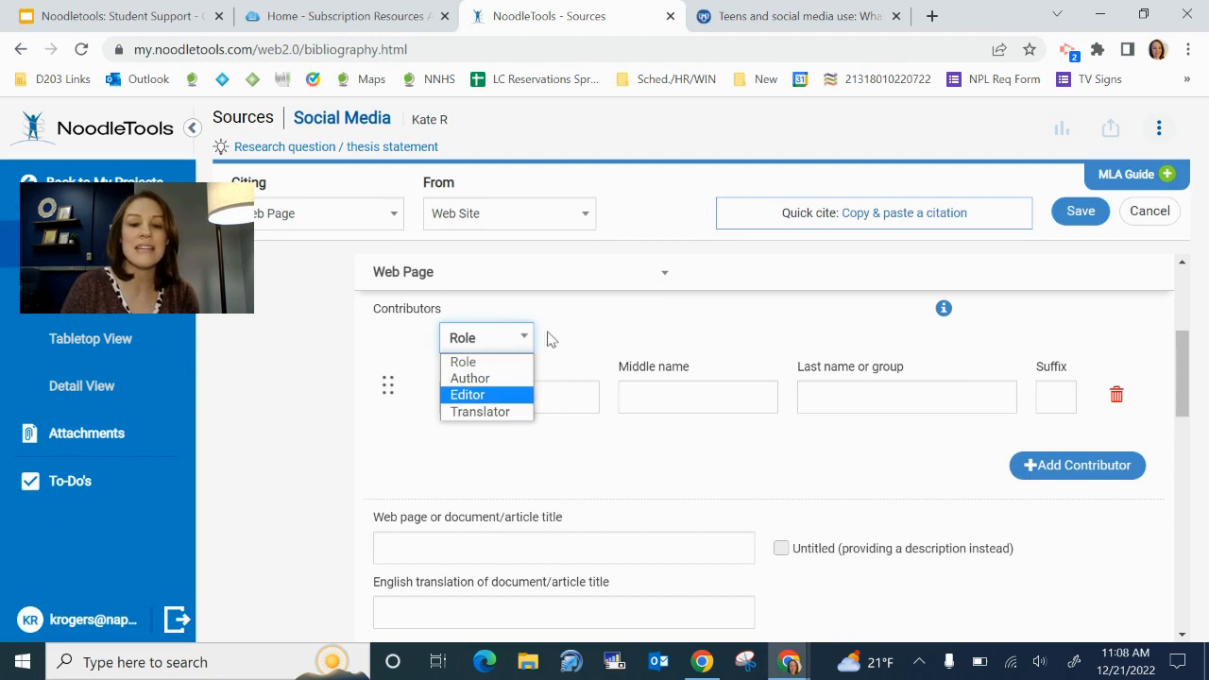
pyautogui.click(614, 330)
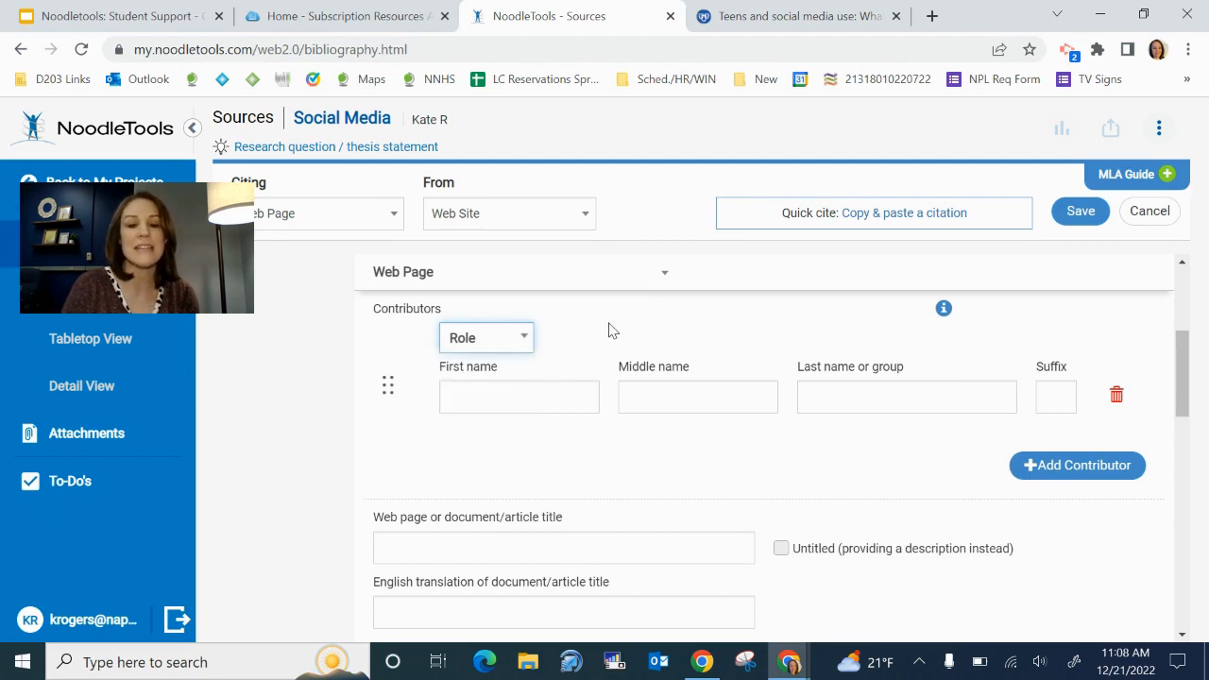
pyautogui.click(763, 25)
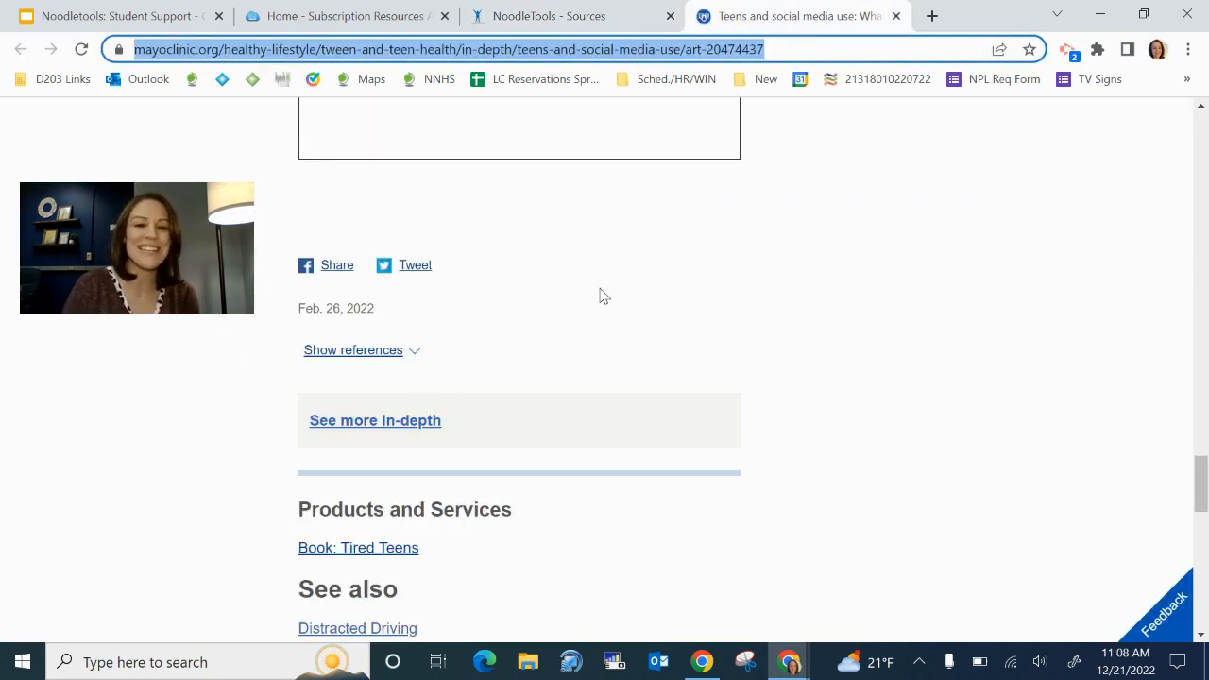
pyautogui.scroll(20, 602, 296)
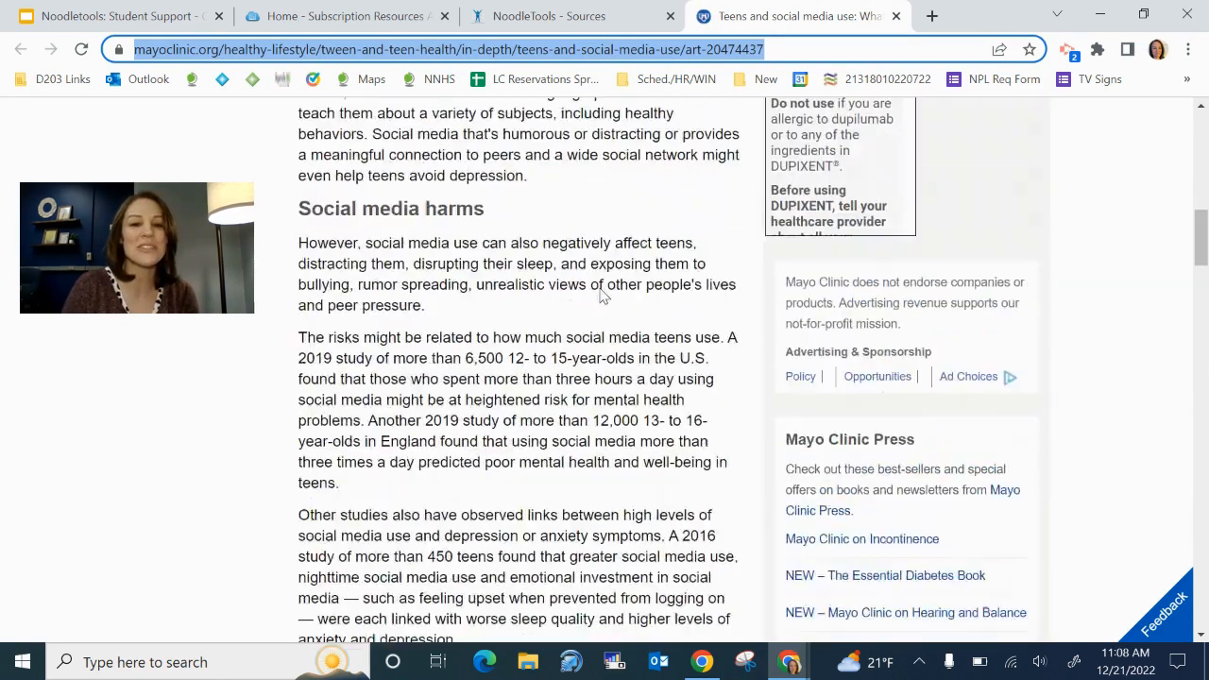
pyautogui.scroll(6, 603, 297)
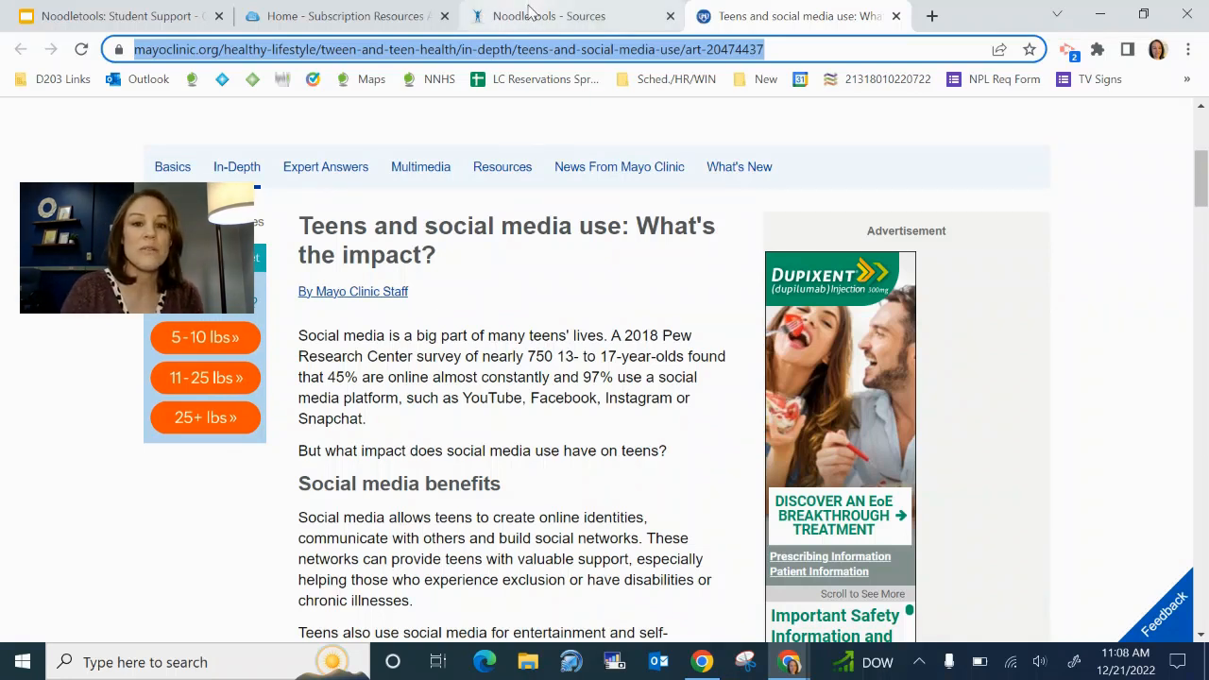
pyautogui.click(529, 13)
pyautogui.click(820, 395)
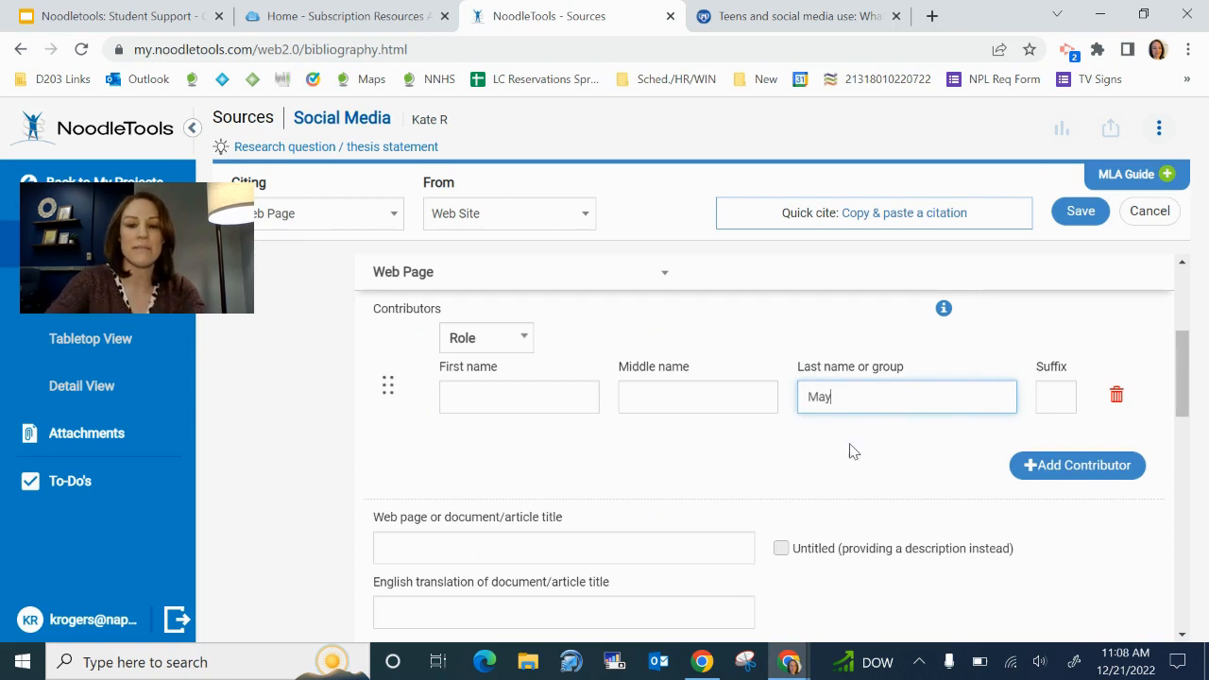
# Enter 'Mayo Clinic Staff' as the contributor's last name or group, leaving other name fields blank
pyautogui.write('Mayo Clinic Staff')
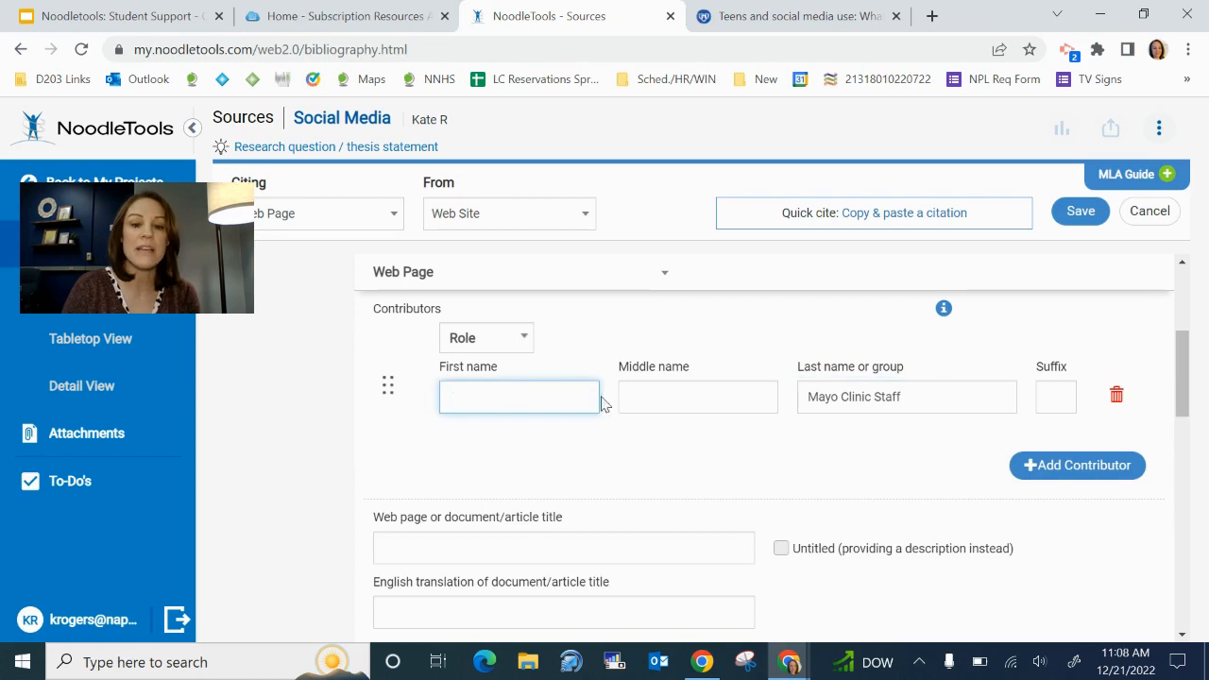
pyautogui.click(651, 398)
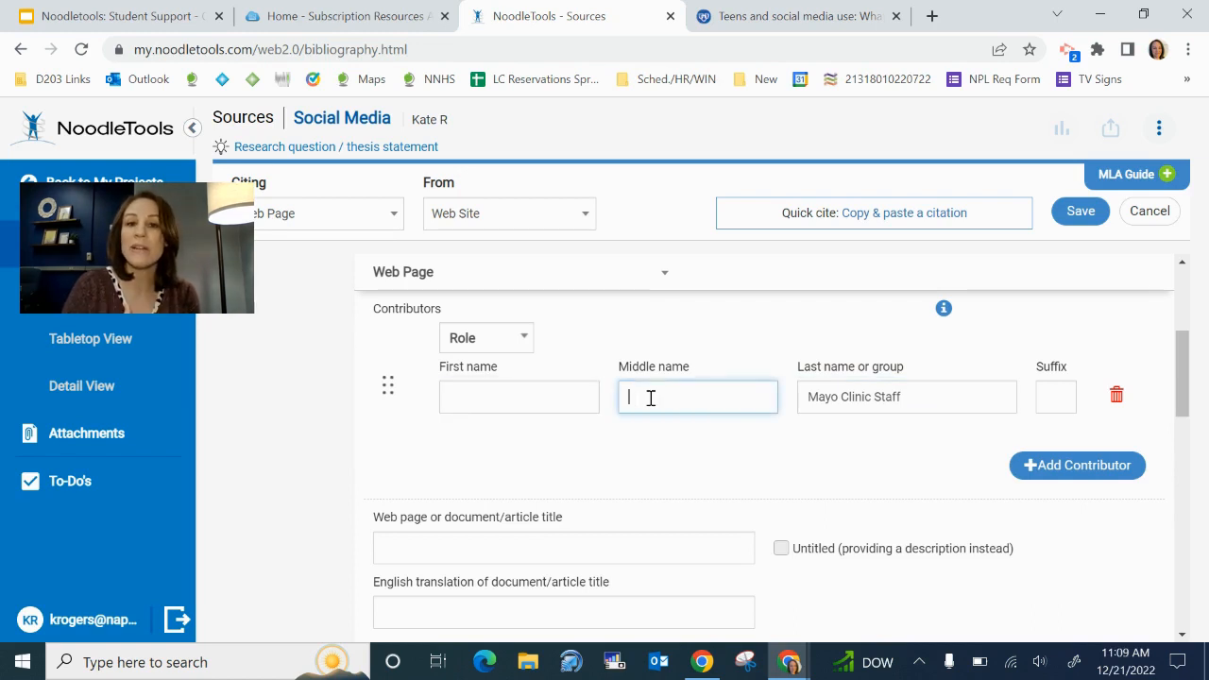
pyautogui.click(945, 407)
pyautogui.click(1067, 400)
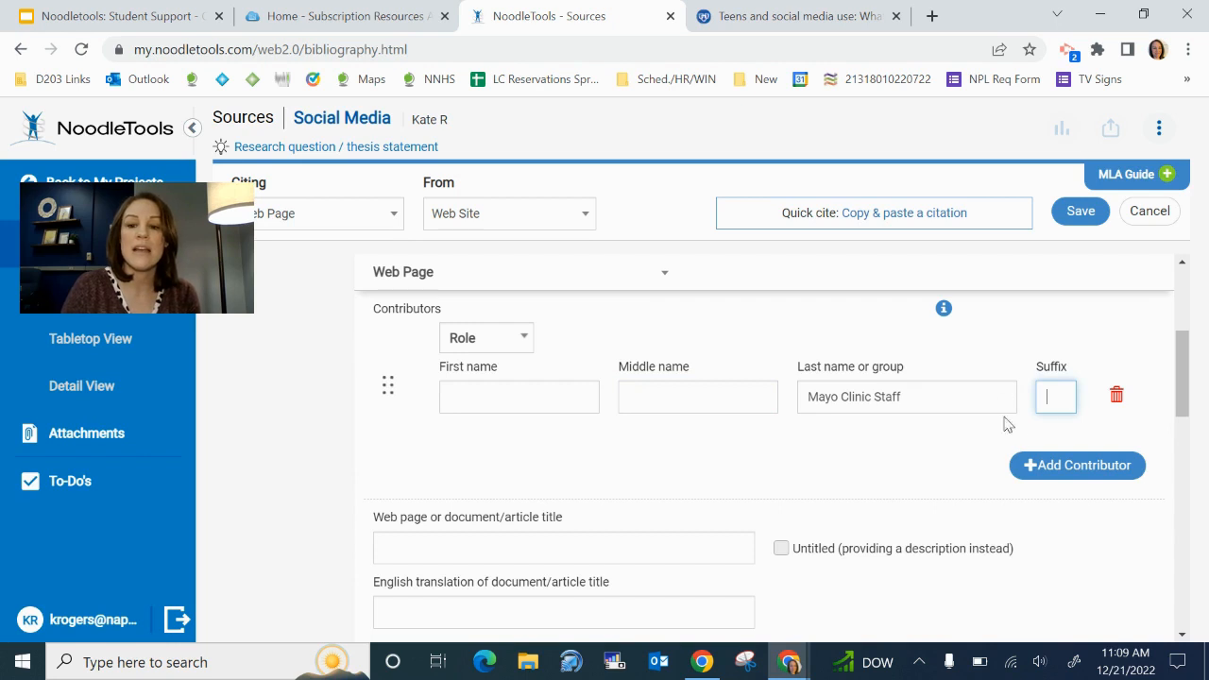
# Assign Mayo Clinic Staff the Author role and delete the extra empty contributor row
pyautogui.click(522, 344)
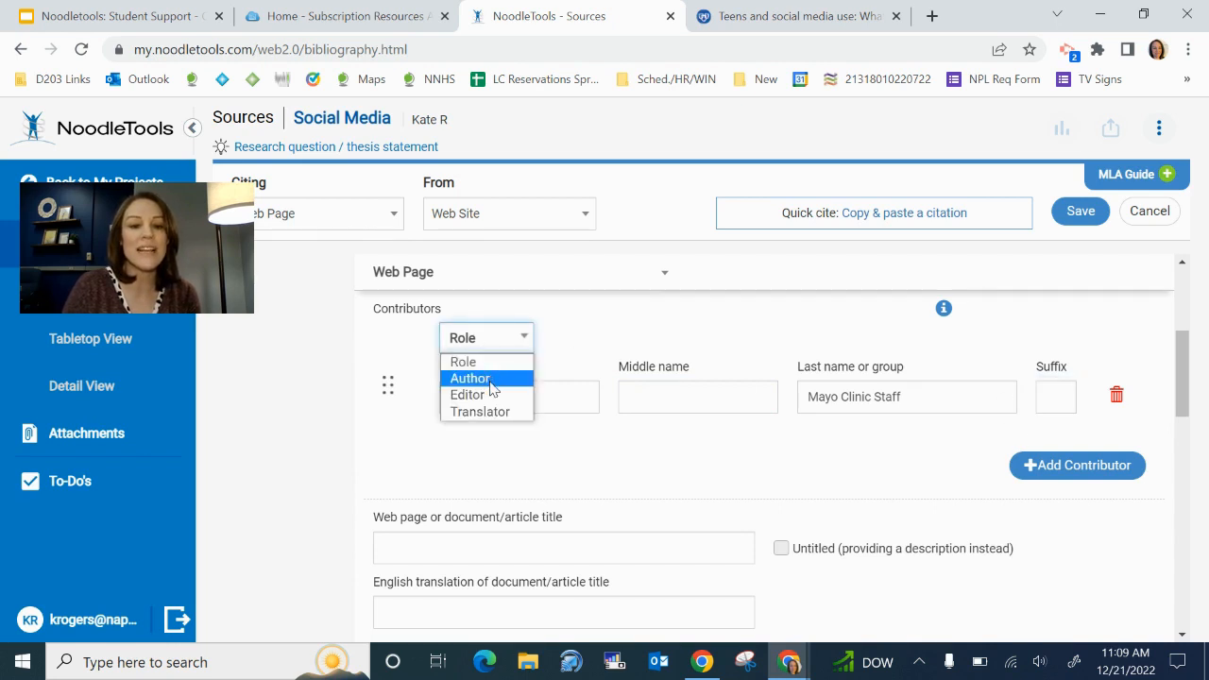
pyautogui.click(490, 378)
pyautogui.click(612, 435)
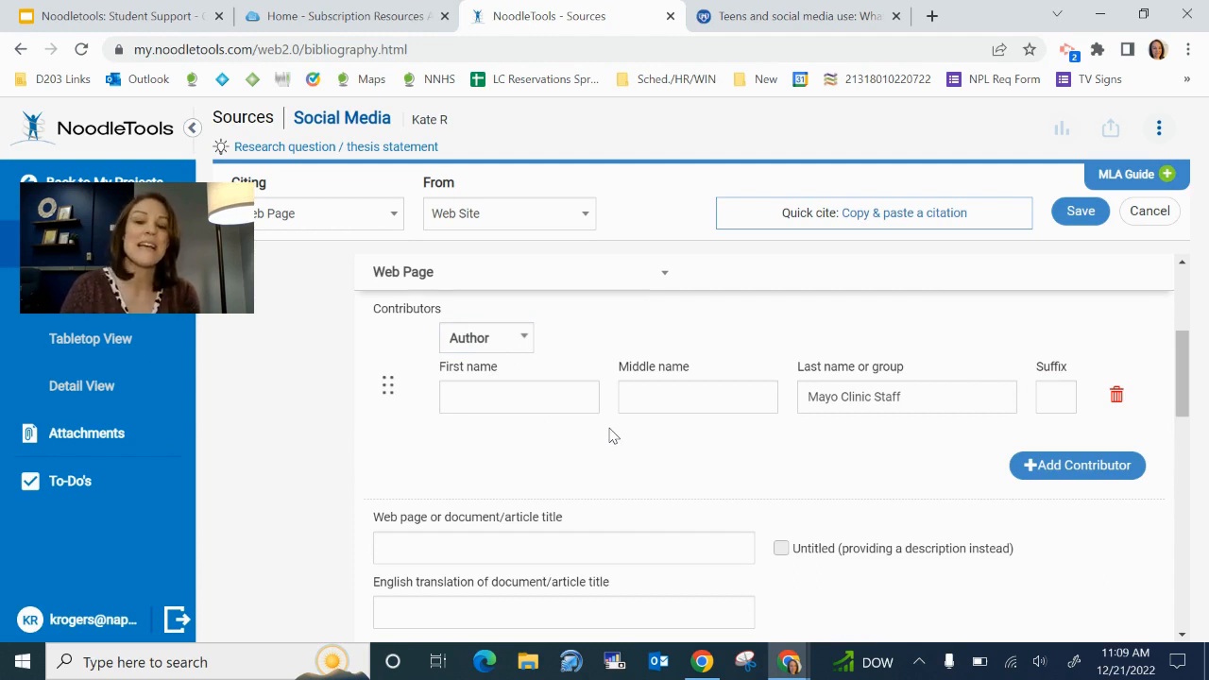
pyautogui.click(1074, 463)
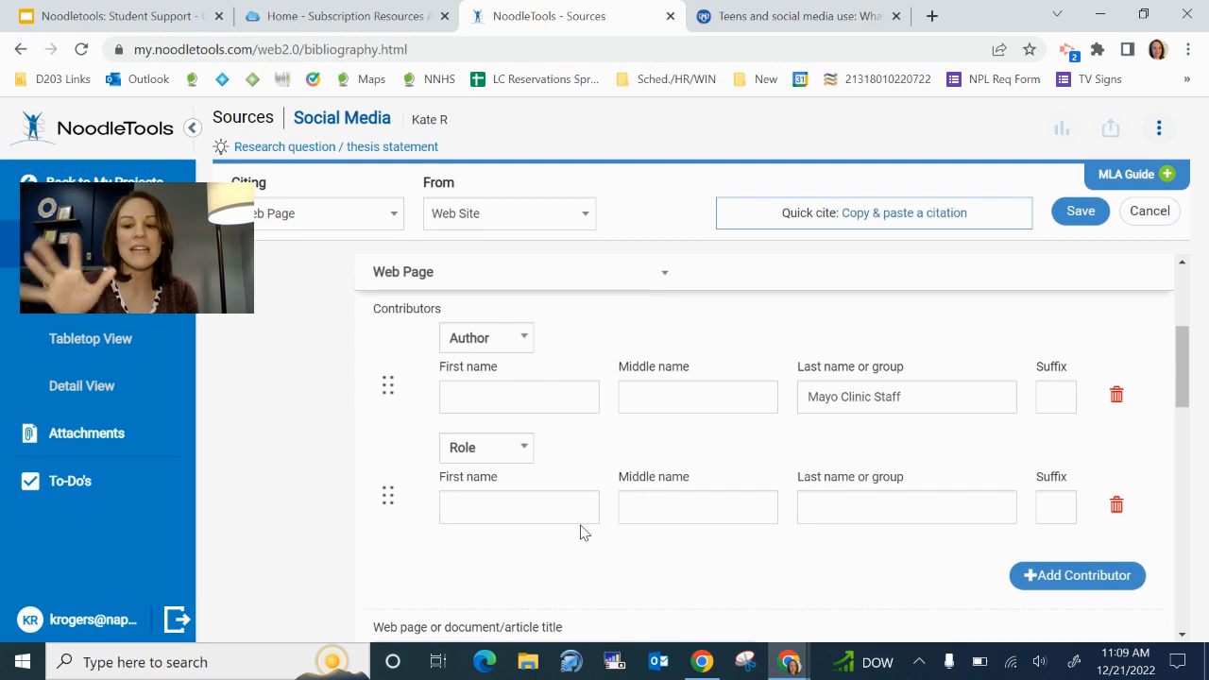
pyautogui.click(1117, 505)
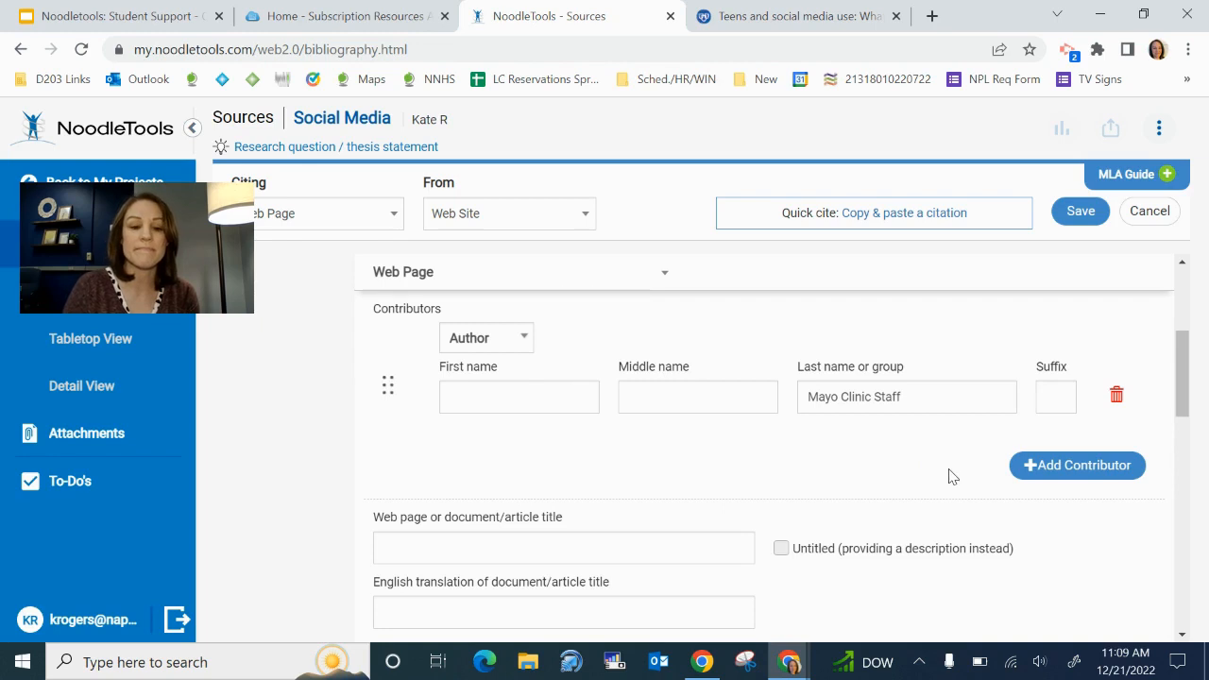
pyautogui.scroll(-3, 314, 529)
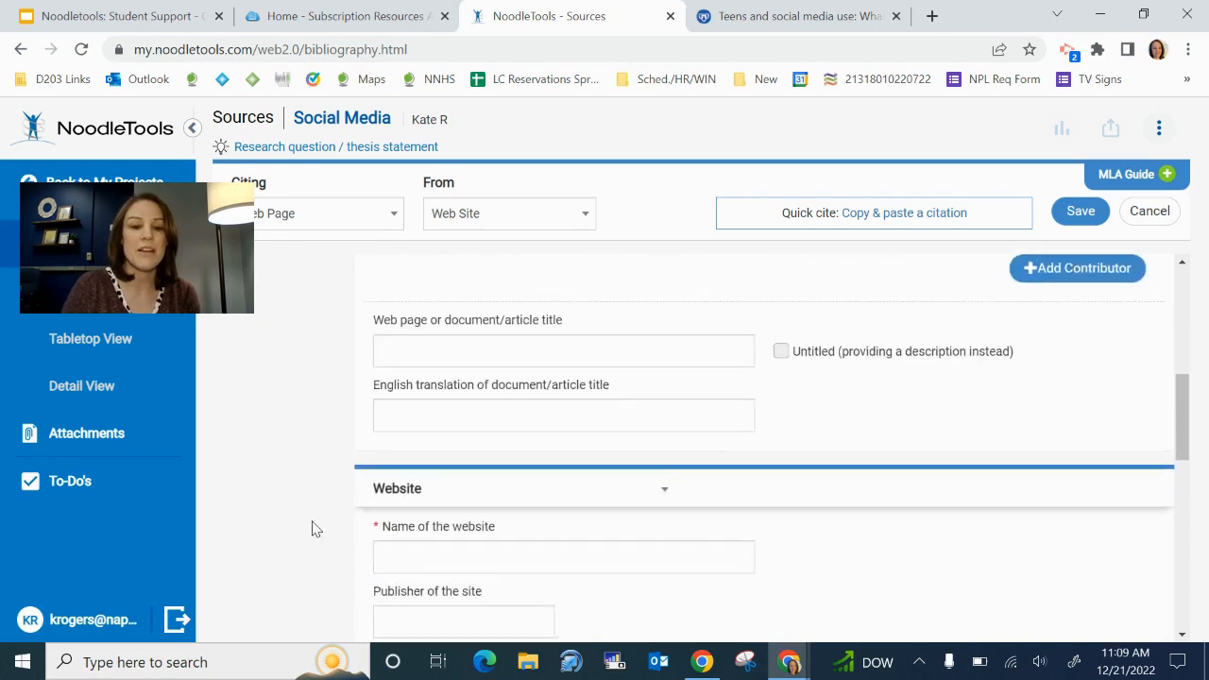
# Select the headline 'Teens and social media use: What's the impact?' and go to the title field
pyautogui.scroll(-1, 313, 529)
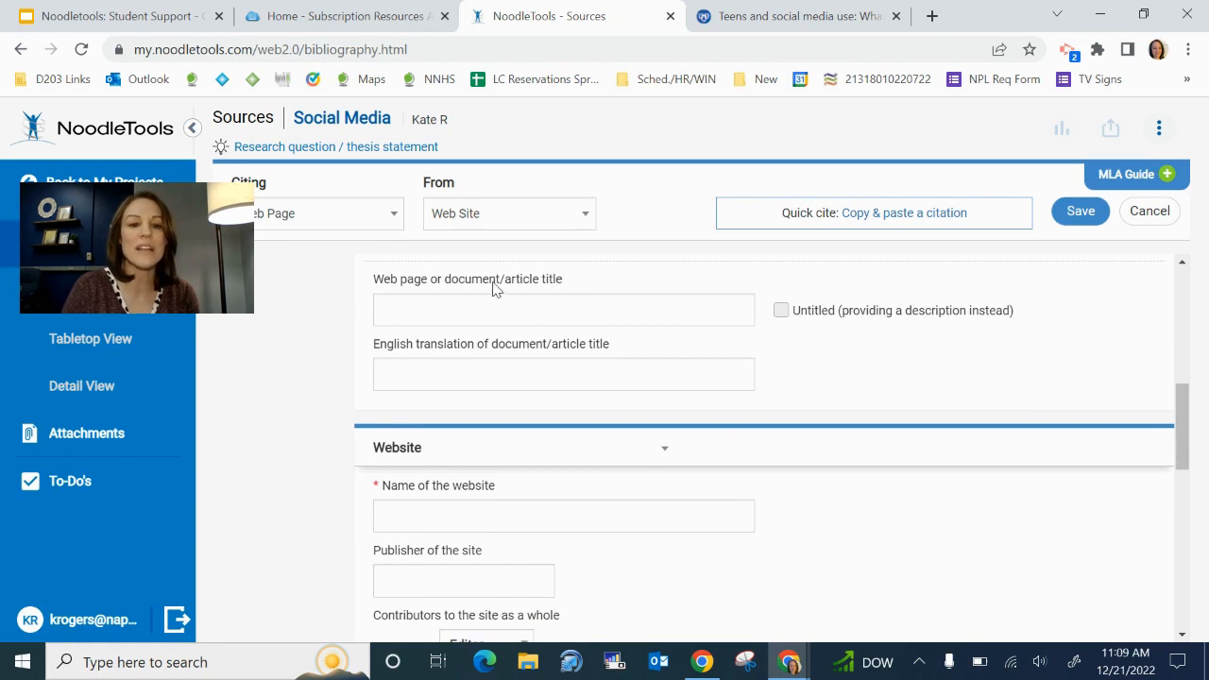
pyautogui.click(783, 13)
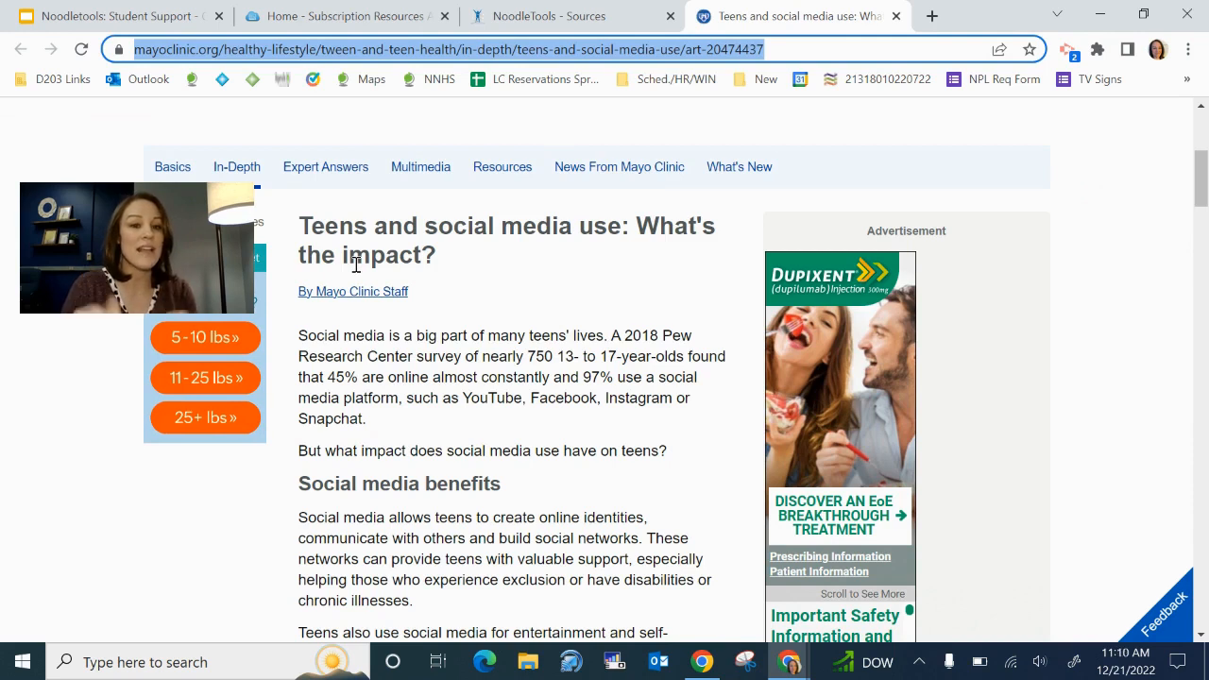
pyautogui.moveTo(301, 231); pyautogui.dragTo(438, 257)
pyautogui.hotkey('ctrl', 'c')
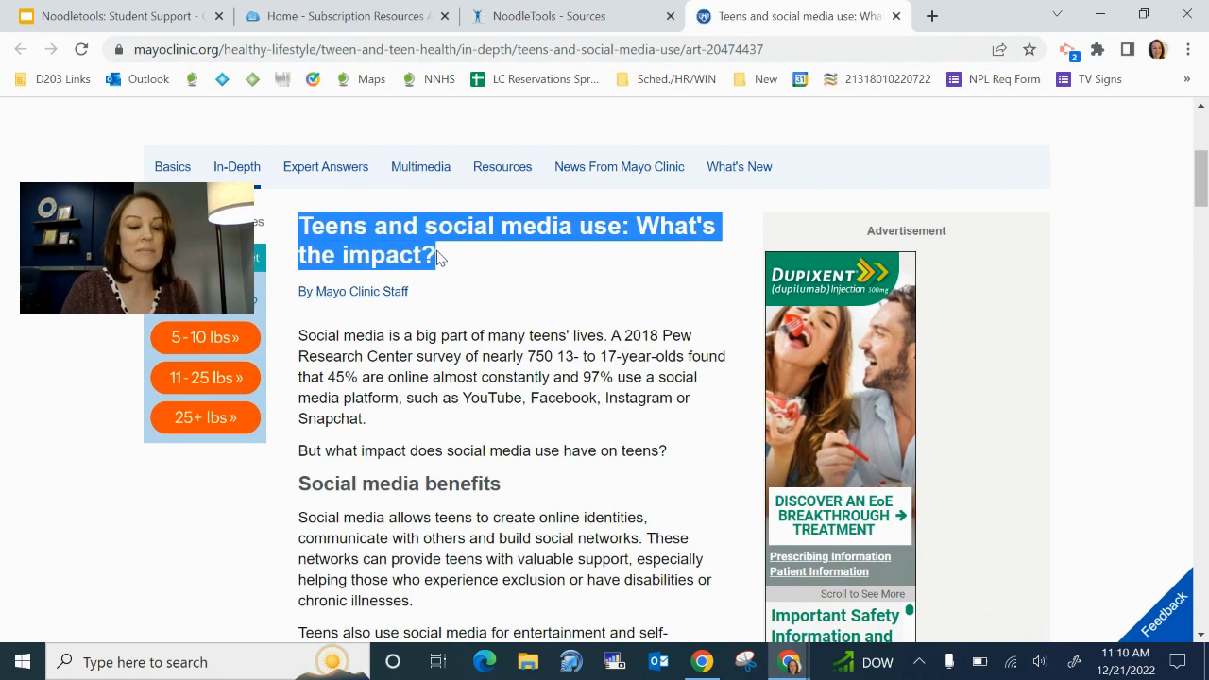
pyautogui.click(546, 26)
pyautogui.click(432, 309)
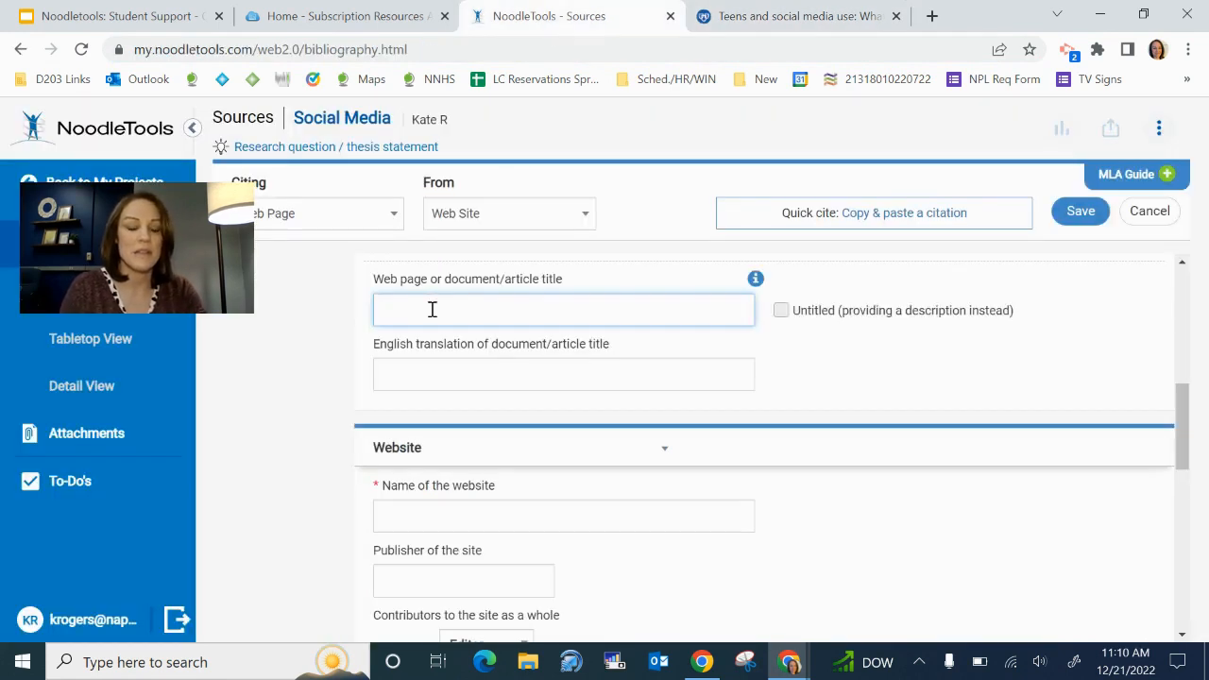
# Paste the article title and capitalize Social, Media, Use and Impact in it
pyautogui.hotkey('ctrl', 'v')
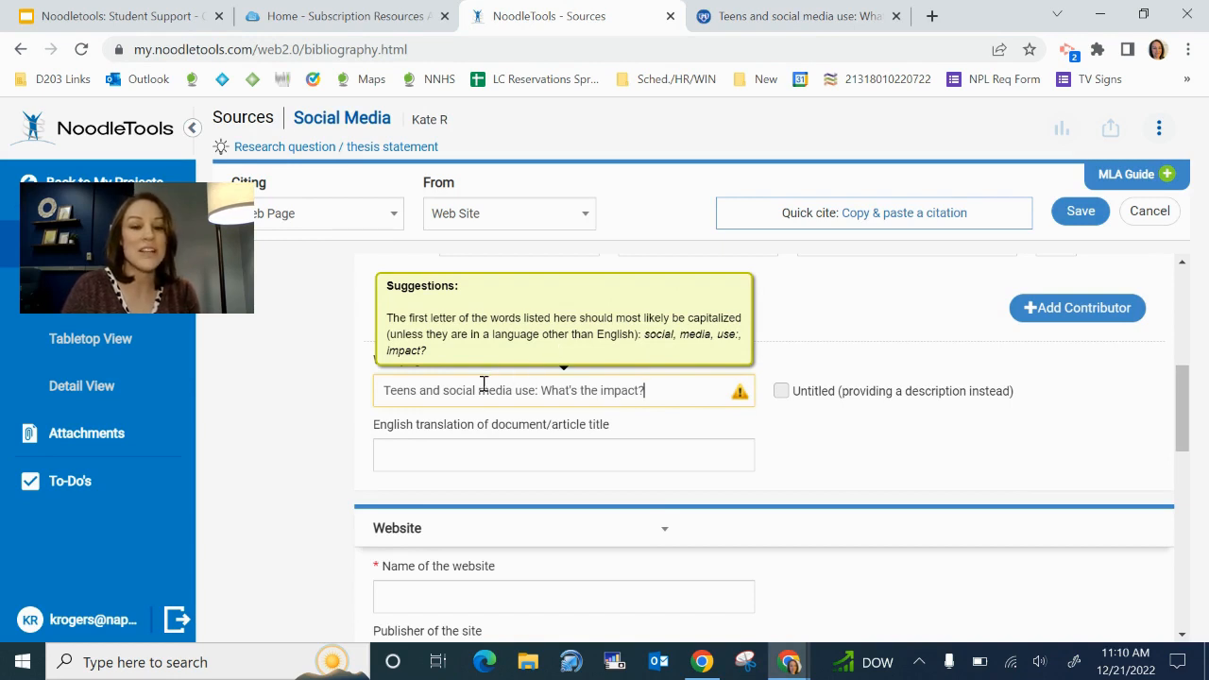
pyautogui.click(452, 390)
pyautogui.press('BackSpace')
pyautogui.write('S')
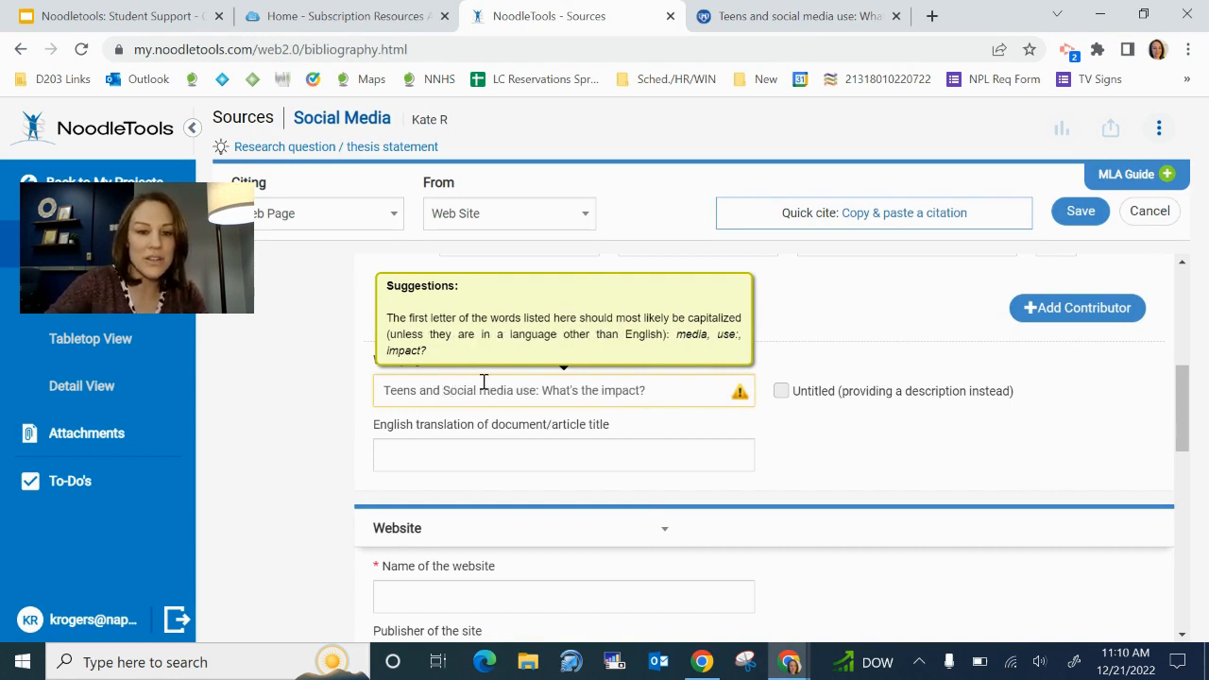
pyautogui.click(493, 391)
pyautogui.press('BackSpace')
pyautogui.write('M')
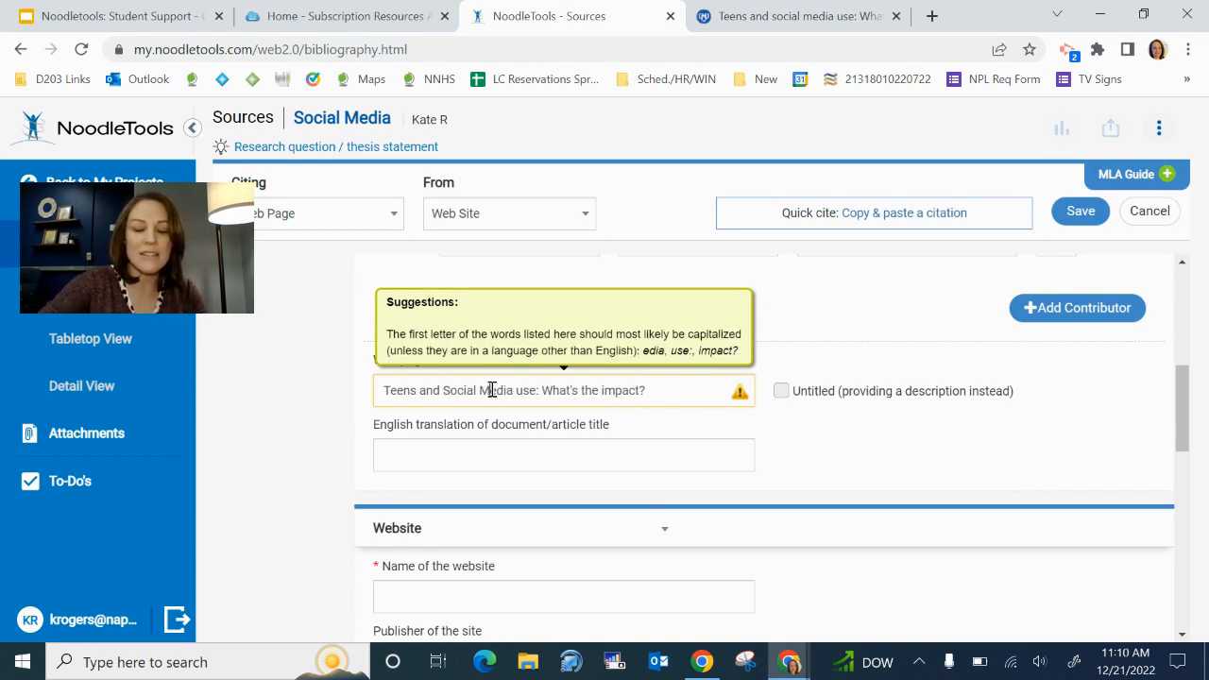
pyautogui.click(524, 390)
pyautogui.press('BackSpace')
pyautogui.write('U')
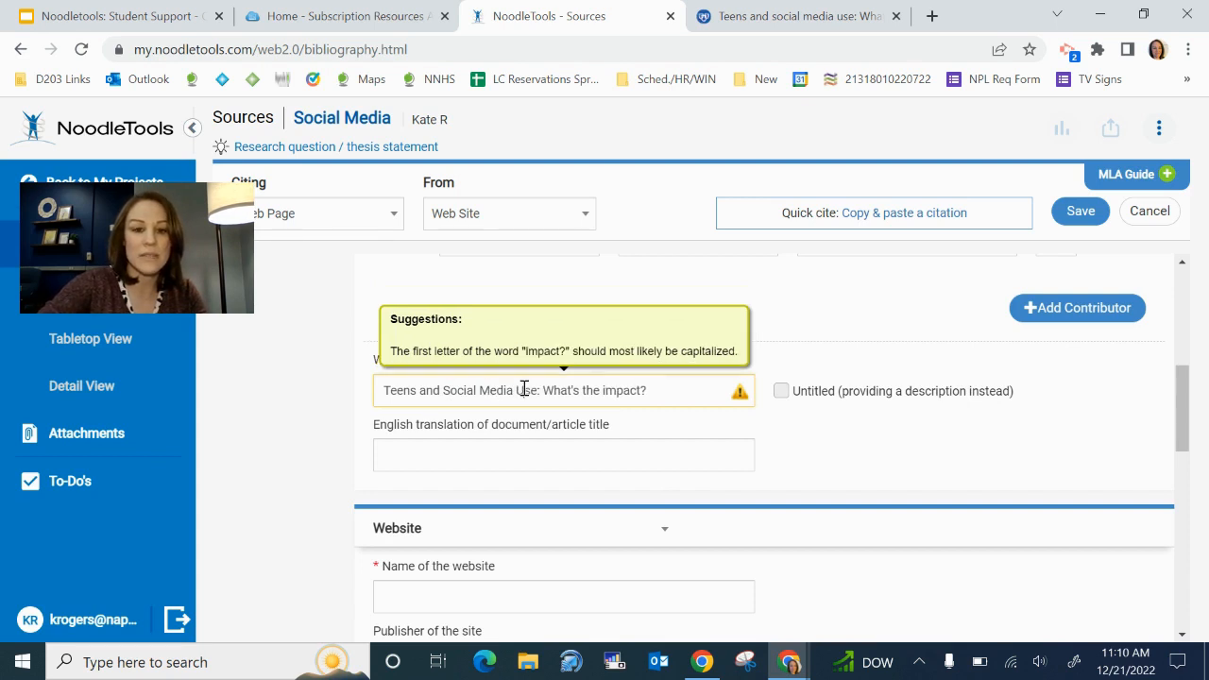
pyautogui.click(607, 387)
pyautogui.press('BackSpace')
pyautogui.write('I')
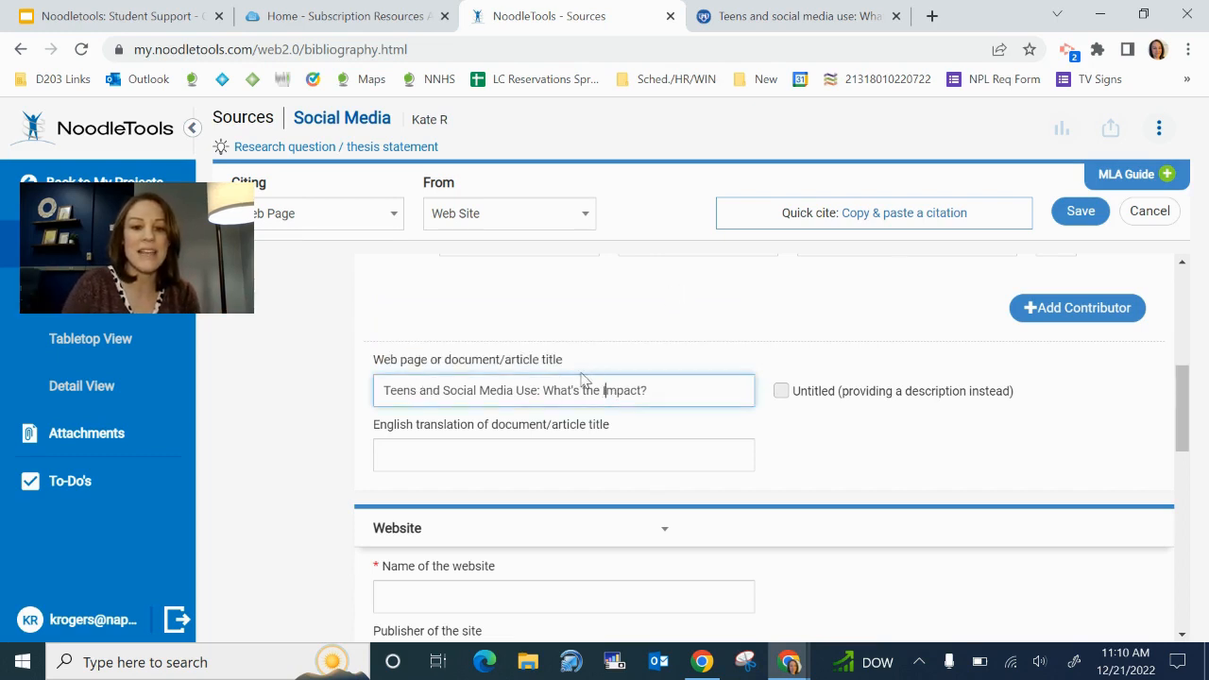
pyautogui.click(832, 451)
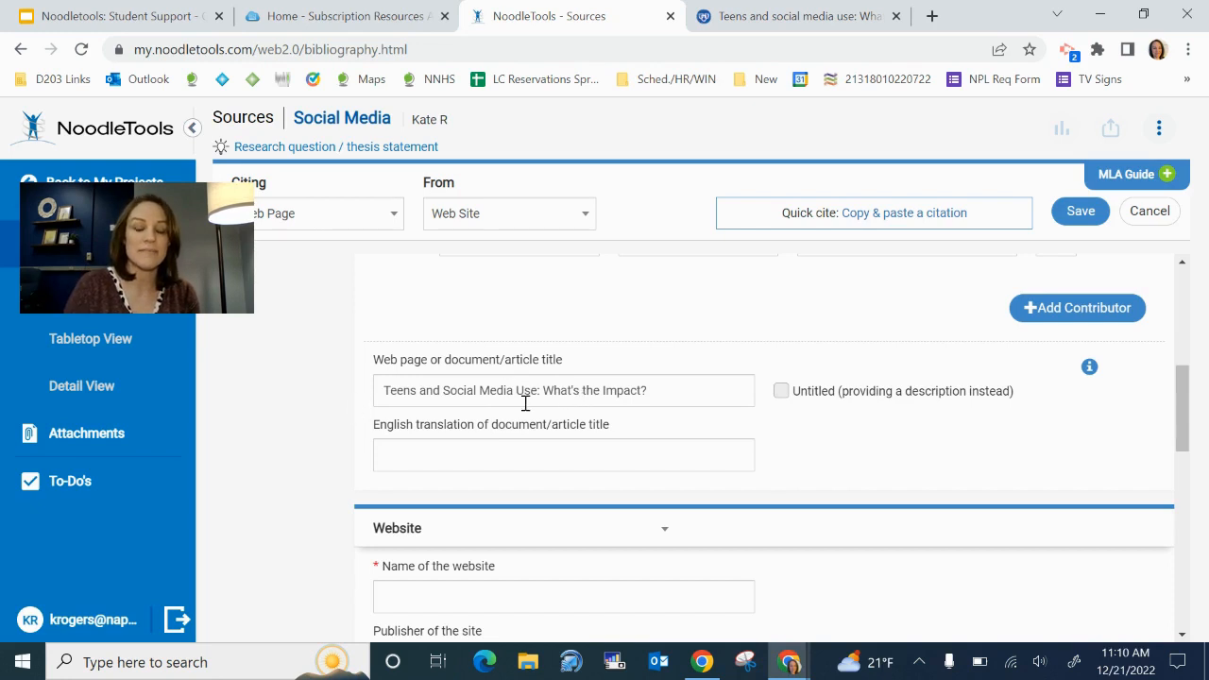
pyautogui.scroll(-1, 525, 403)
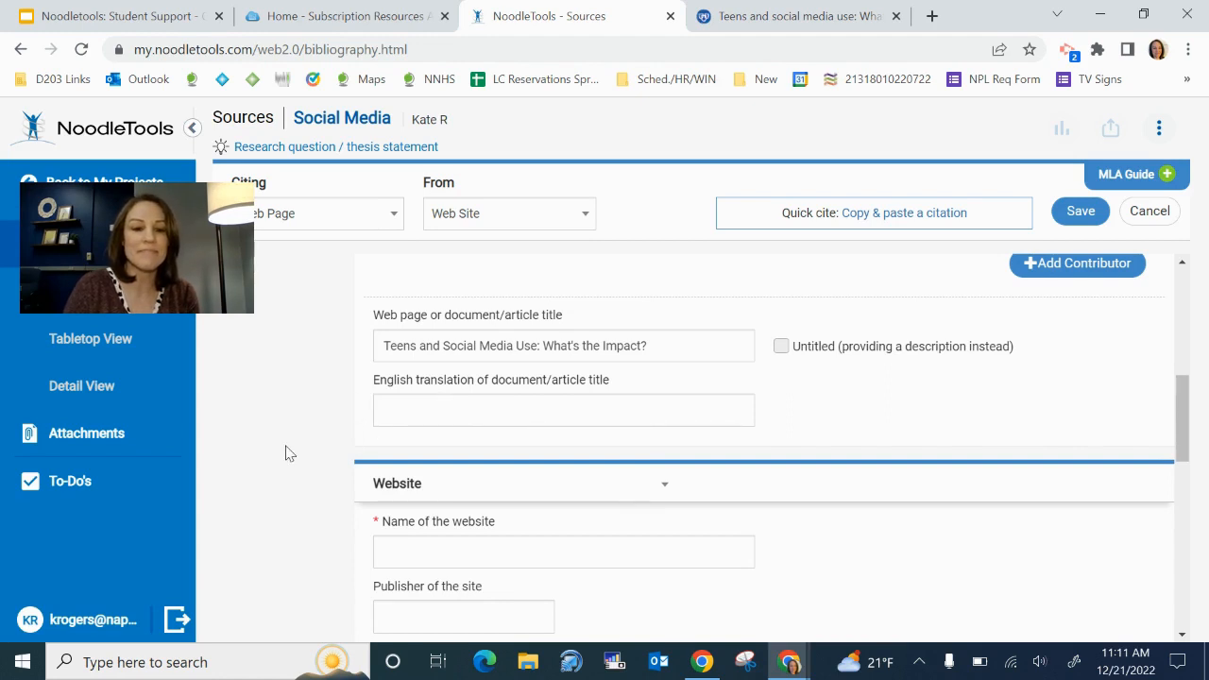
# Confirm the site name on the article and enter 'Mayo Clinic' as the website name
pyautogui.scroll(-2, 285, 453)
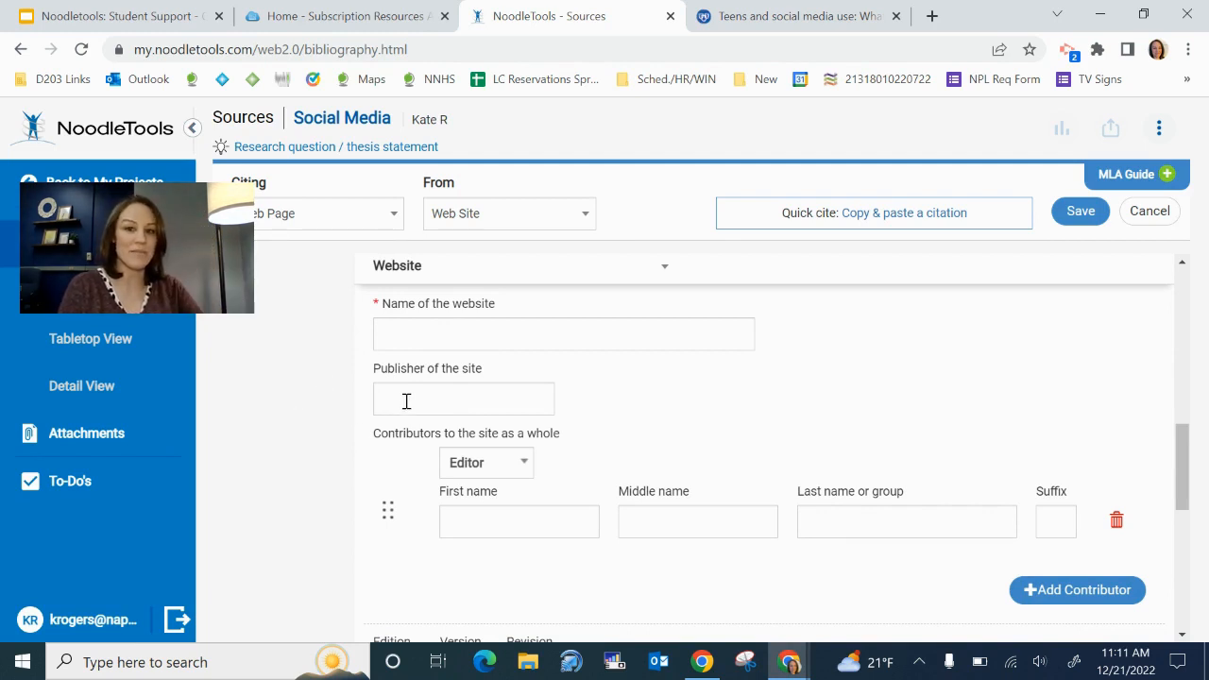
pyautogui.click(379, 332)
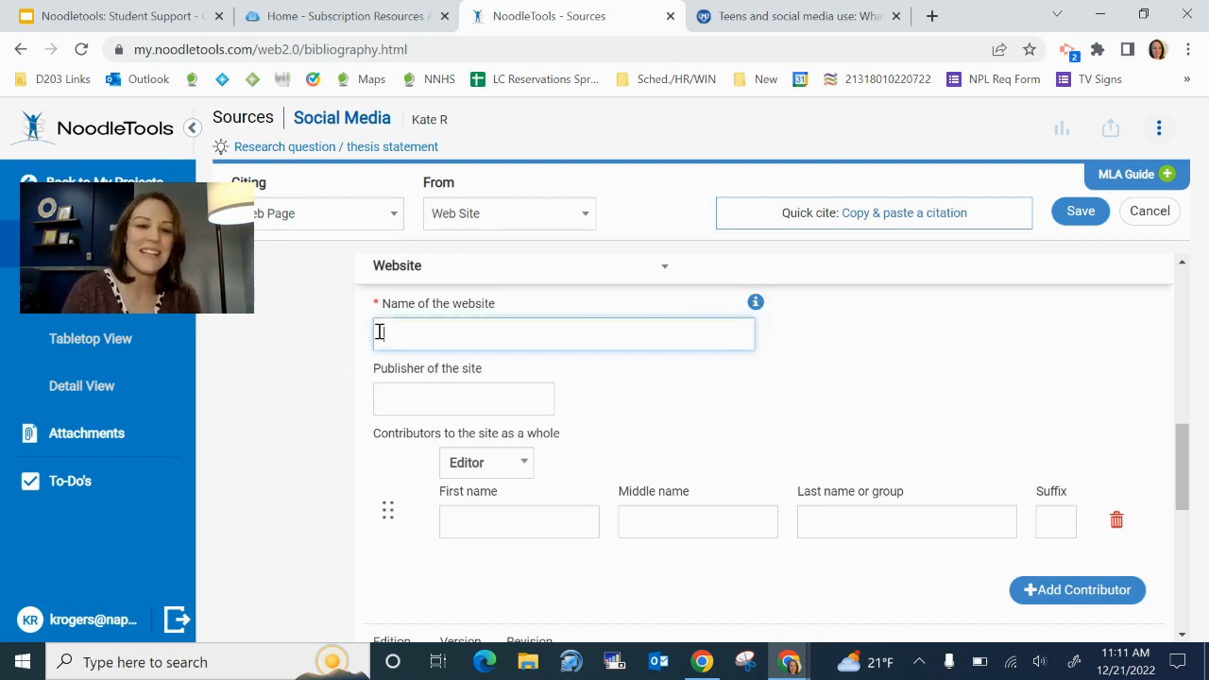
pyautogui.click(791, 19)
pyautogui.scroll(4, 669, 374)
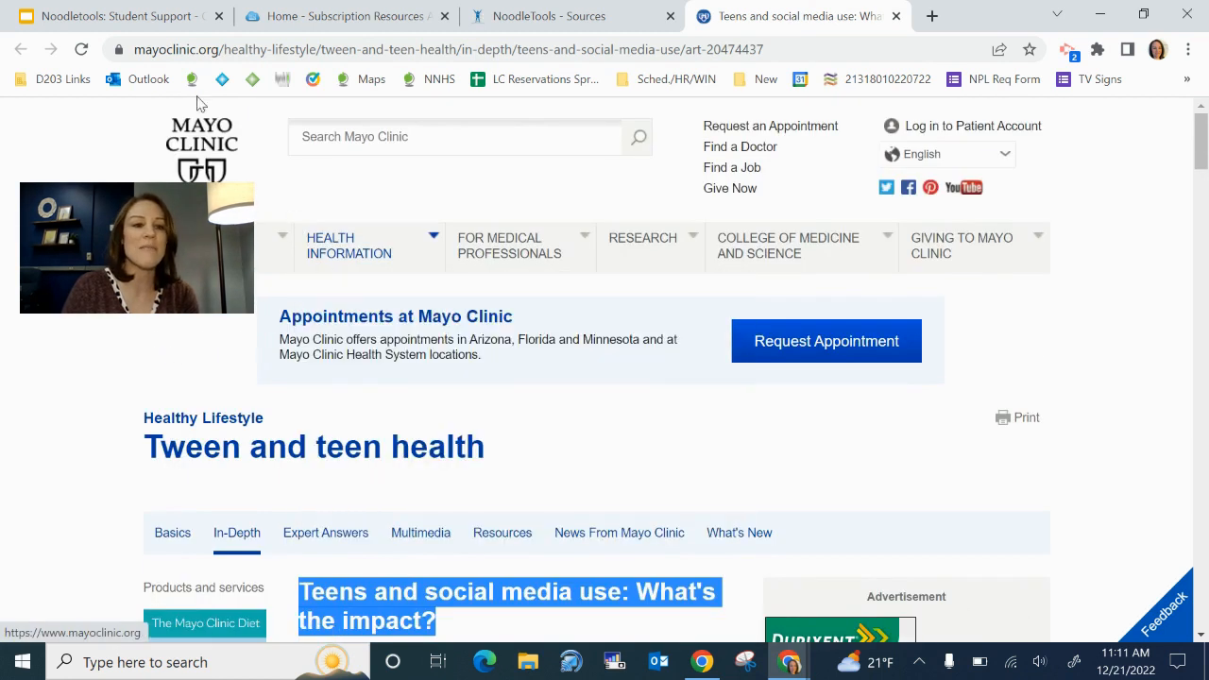
pyautogui.click(526, 19)
pyautogui.write('Mayo Clinic')
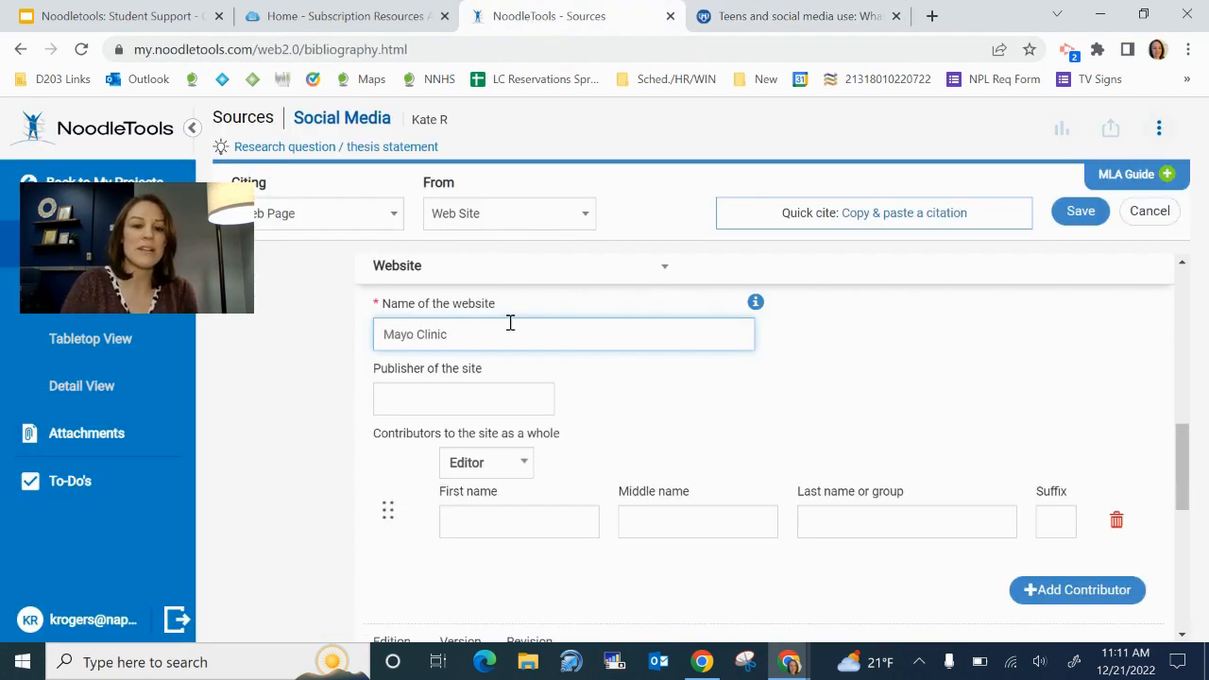
pyautogui.click(410, 409)
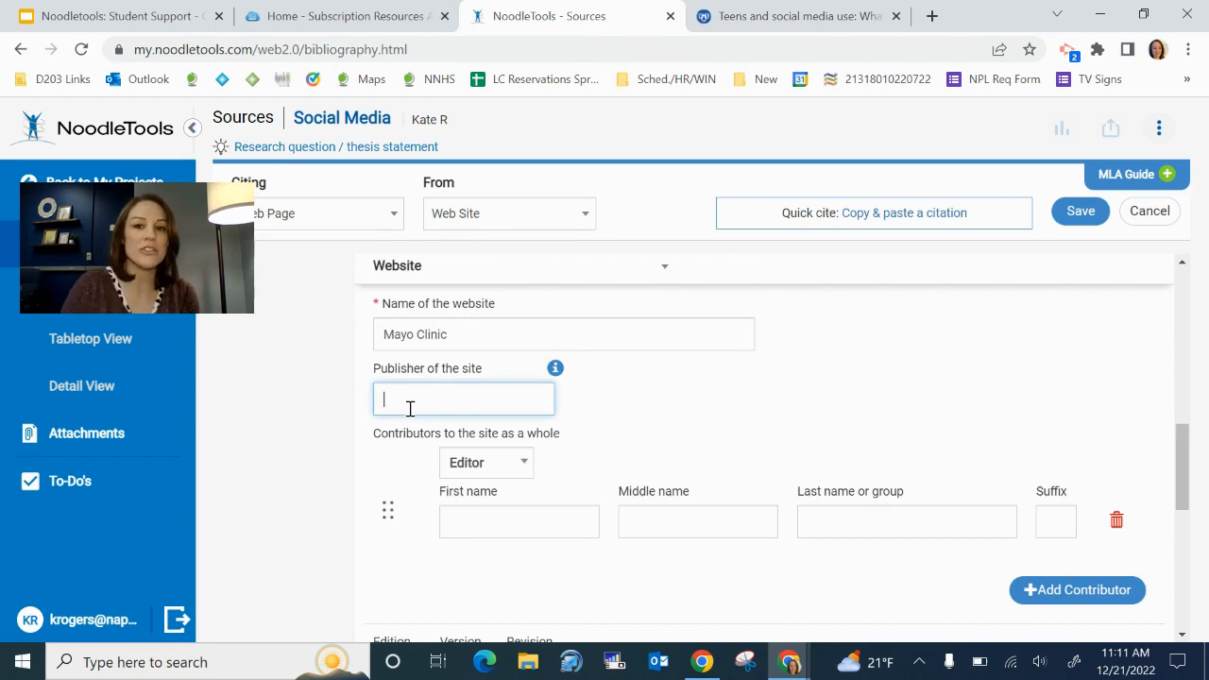
# Copy 'Mayo Foundation for Medical Education and Research' from the article's copyright footer into the Publisher field
pyautogui.click(763, 17)
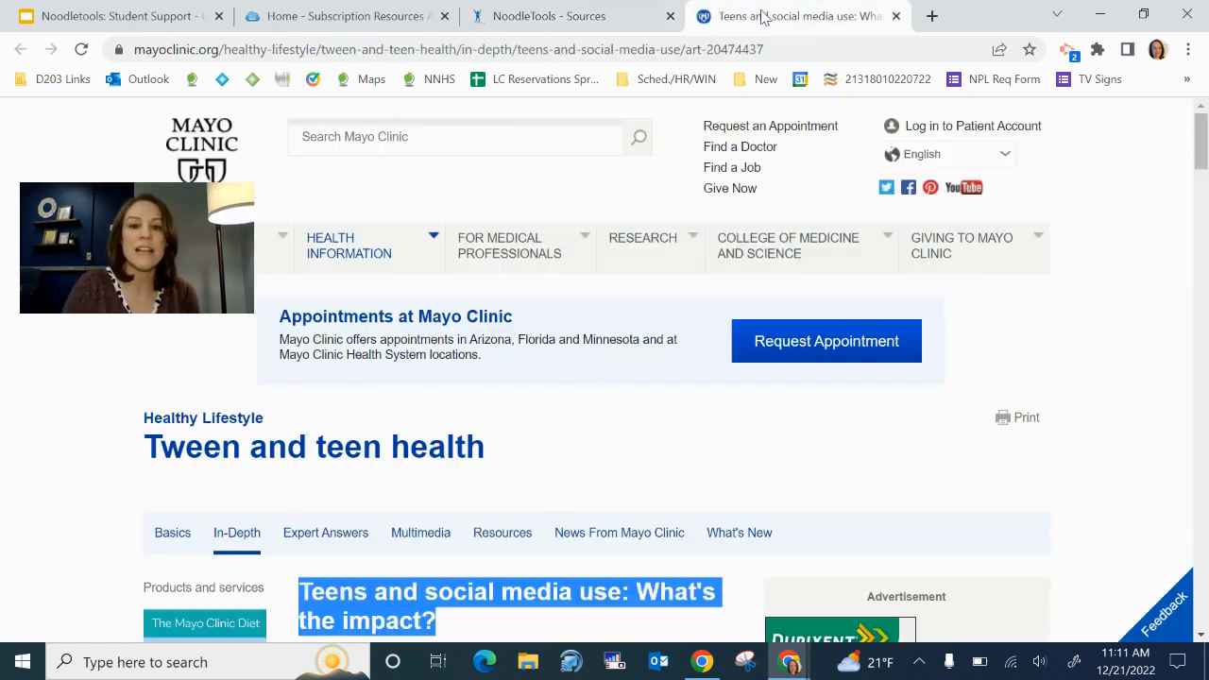
pyautogui.scroll(-8, 28, 363)
pyautogui.scroll(-15, 28, 363)
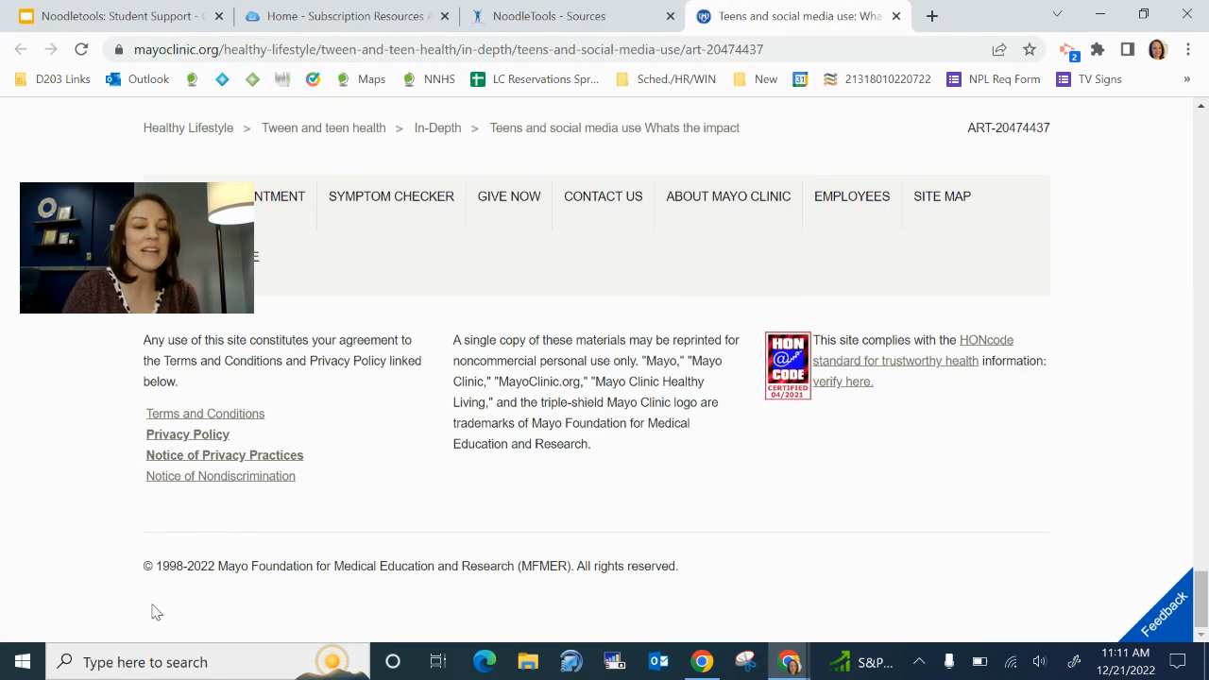
pyautogui.moveTo(221, 568); pyautogui.dragTo(515, 569)
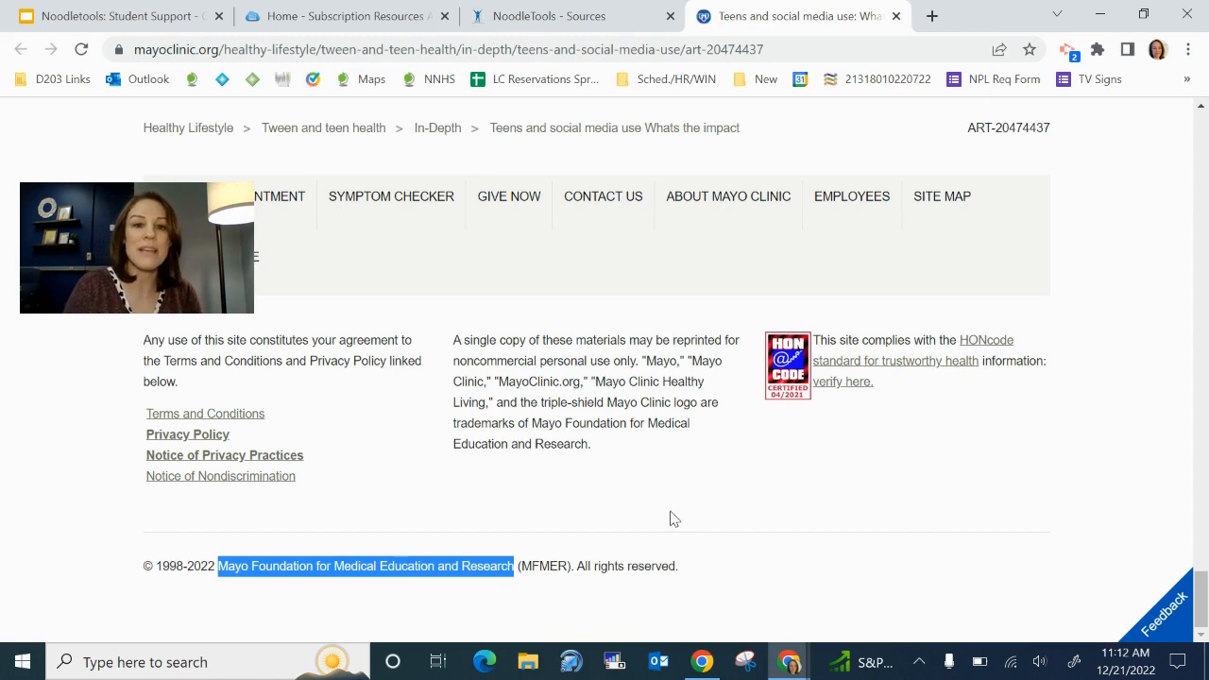
pyautogui.click(534, 23)
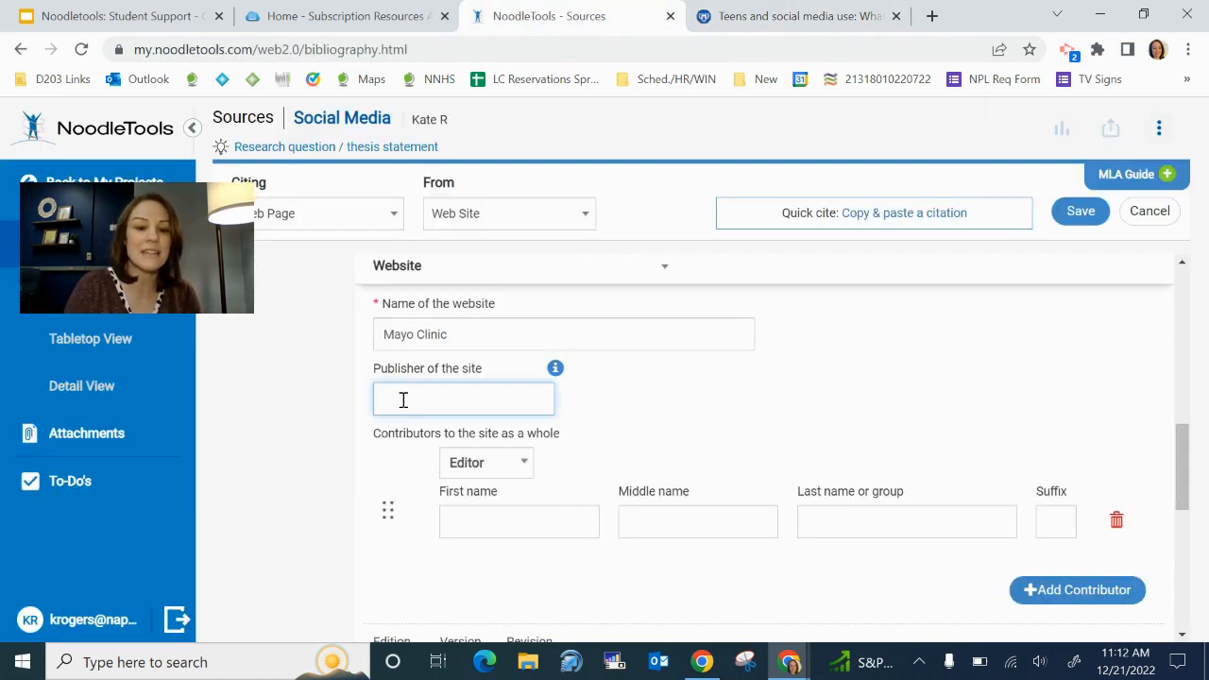
pyautogui.hotkey('ctrl', 'v')
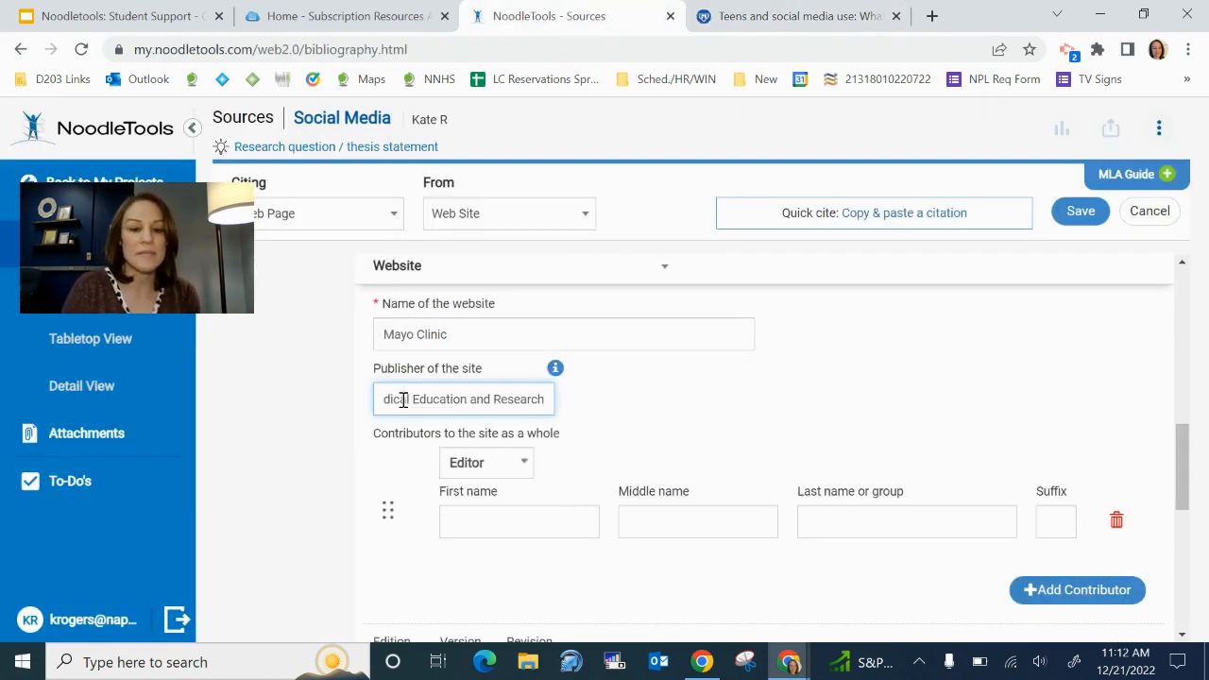
pyautogui.click(556, 374)
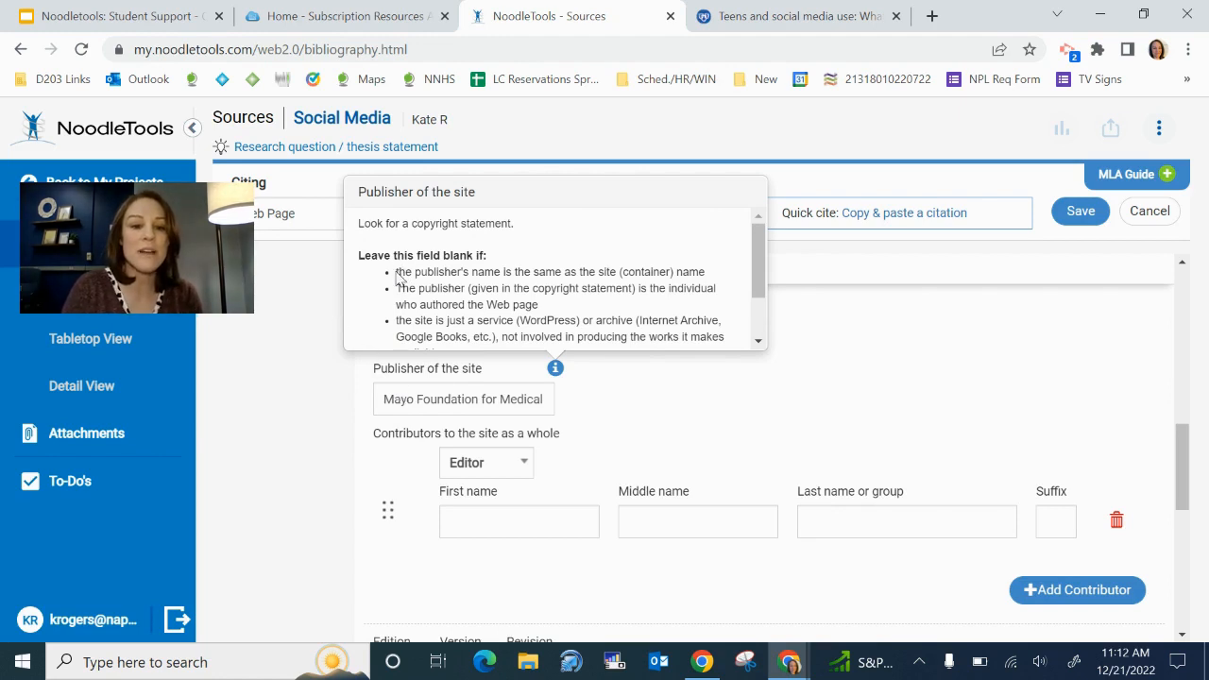
pyautogui.moveTo(396, 272); pyautogui.dragTo(706, 272)
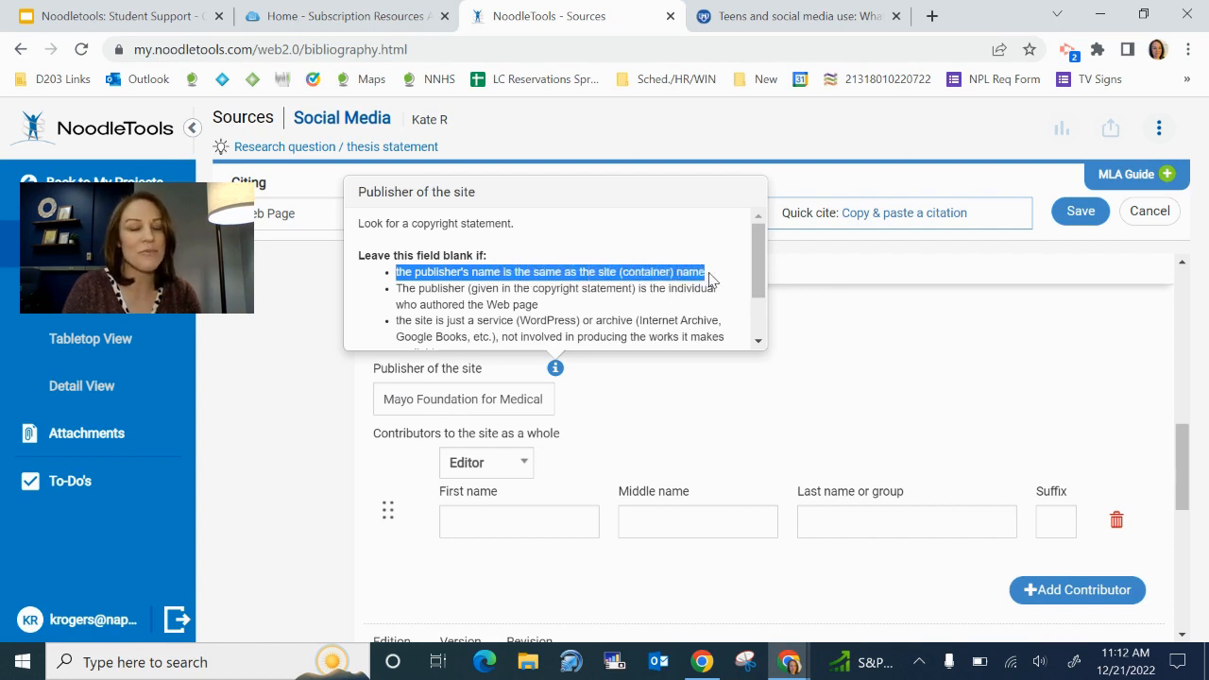
pyautogui.click(798, 379)
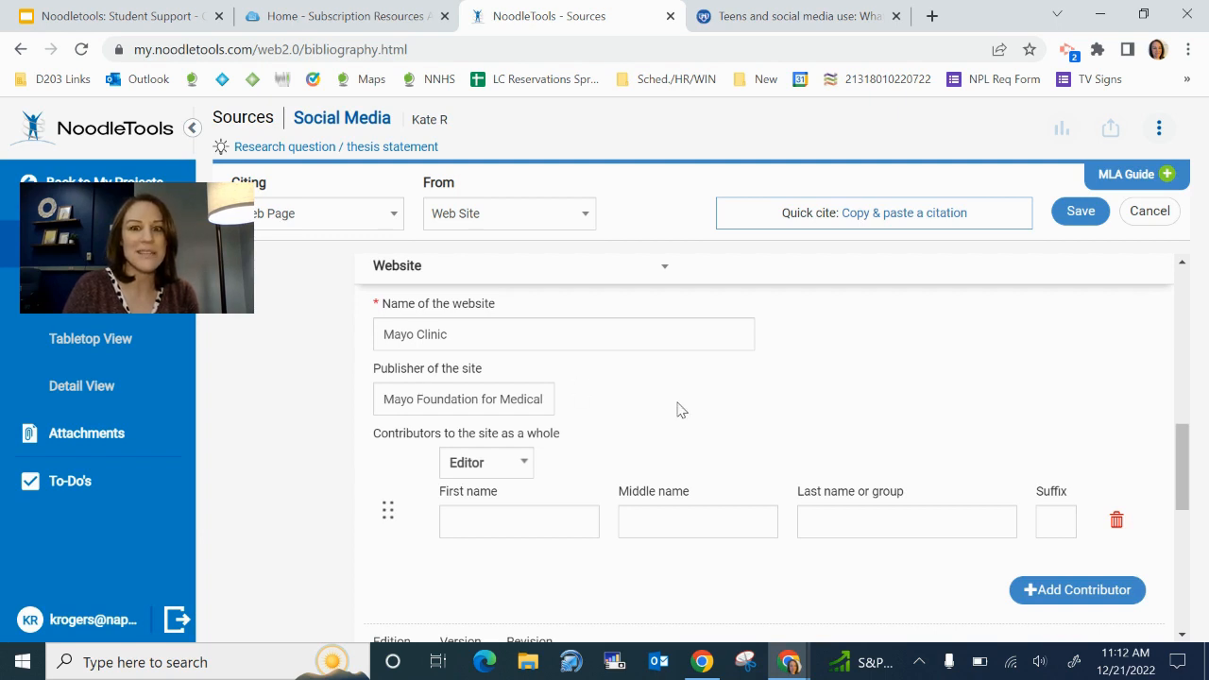
pyautogui.scroll(-1, 678, 408)
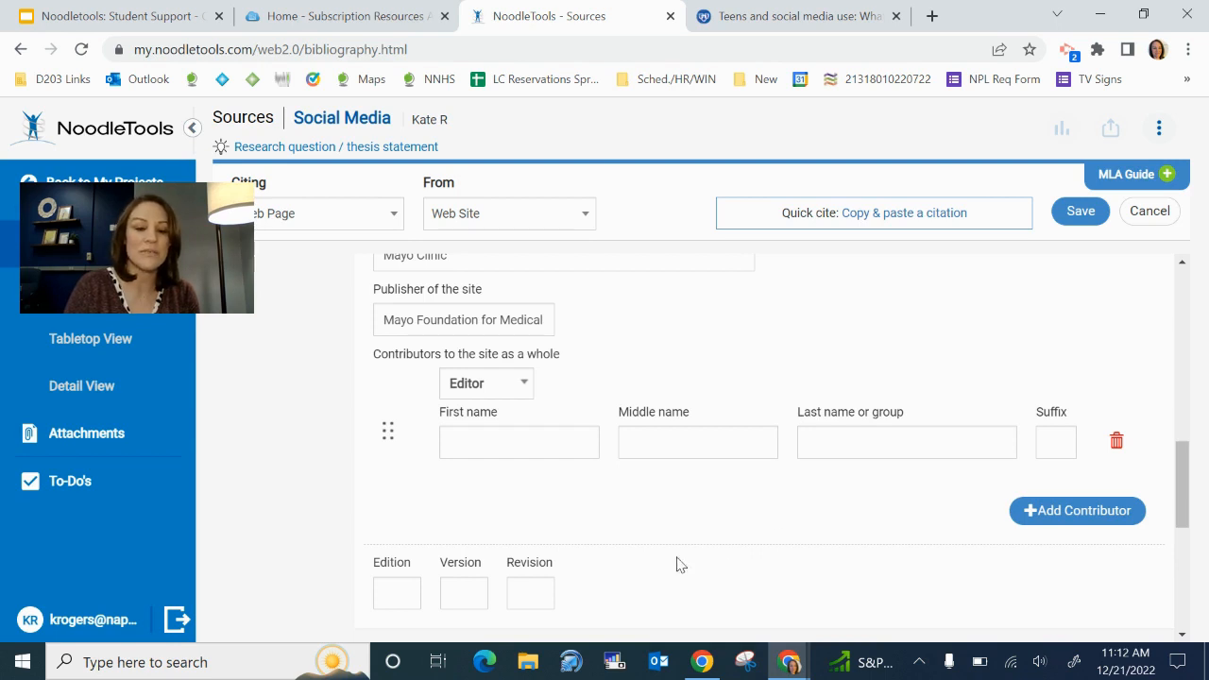
pyautogui.scroll(-1, 611, 567)
pyautogui.scroll(-1, 610, 567)
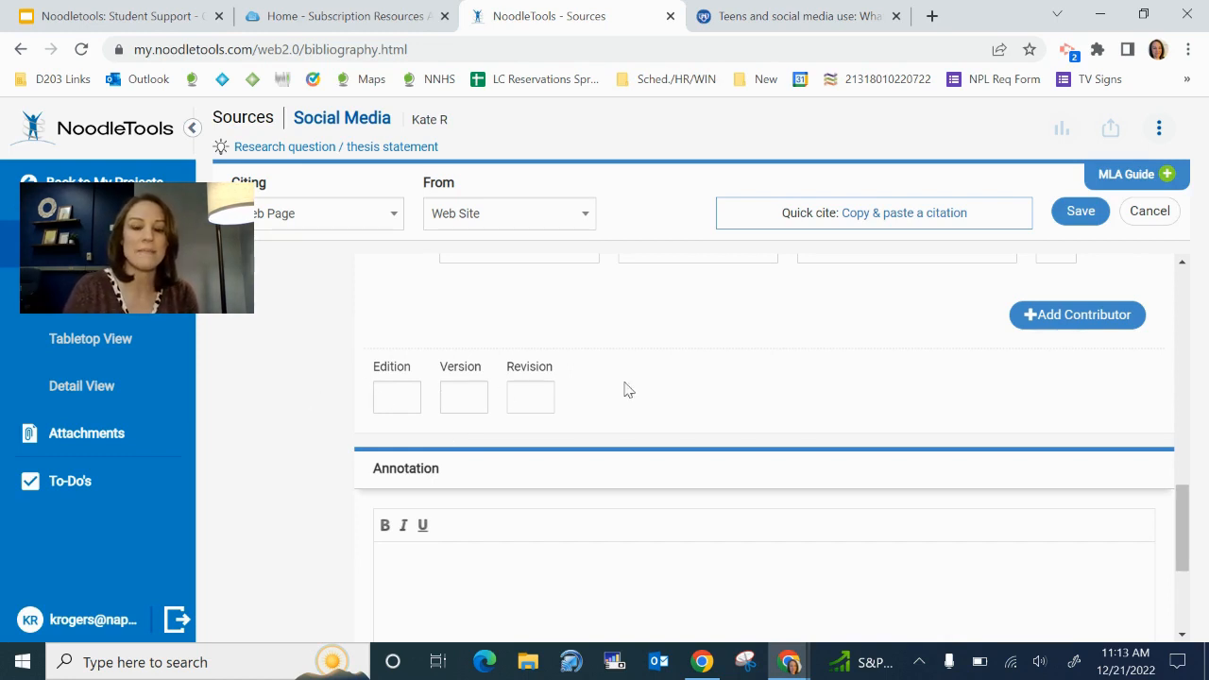
pyautogui.scroll(-3, 623, 389)
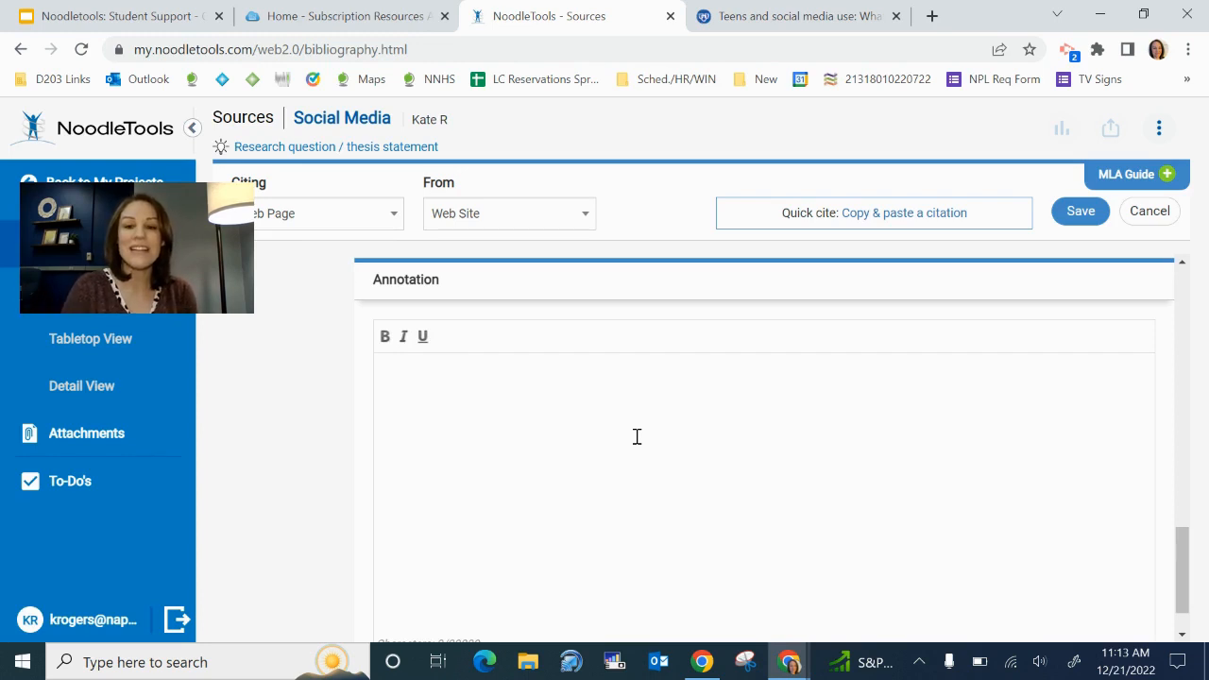
# Save the Mayo Clinic citation, then launch the live article from its Web Site entry in Sources
pyautogui.click(1081, 212)
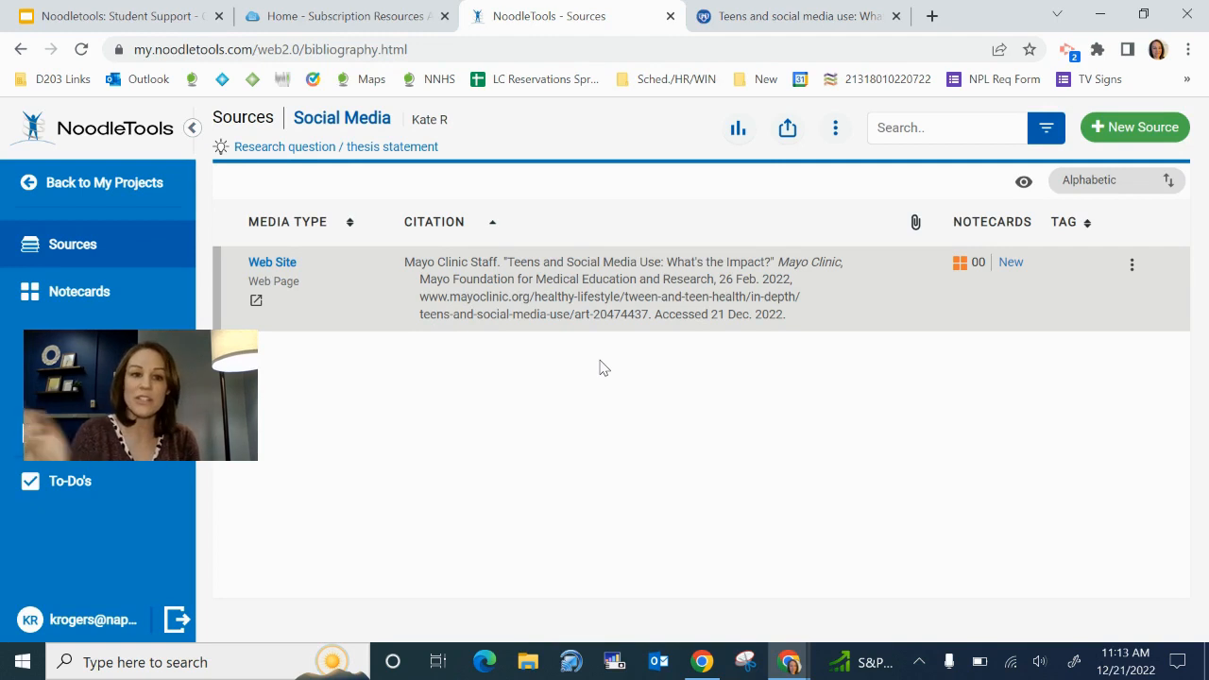
pyautogui.click(254, 303)
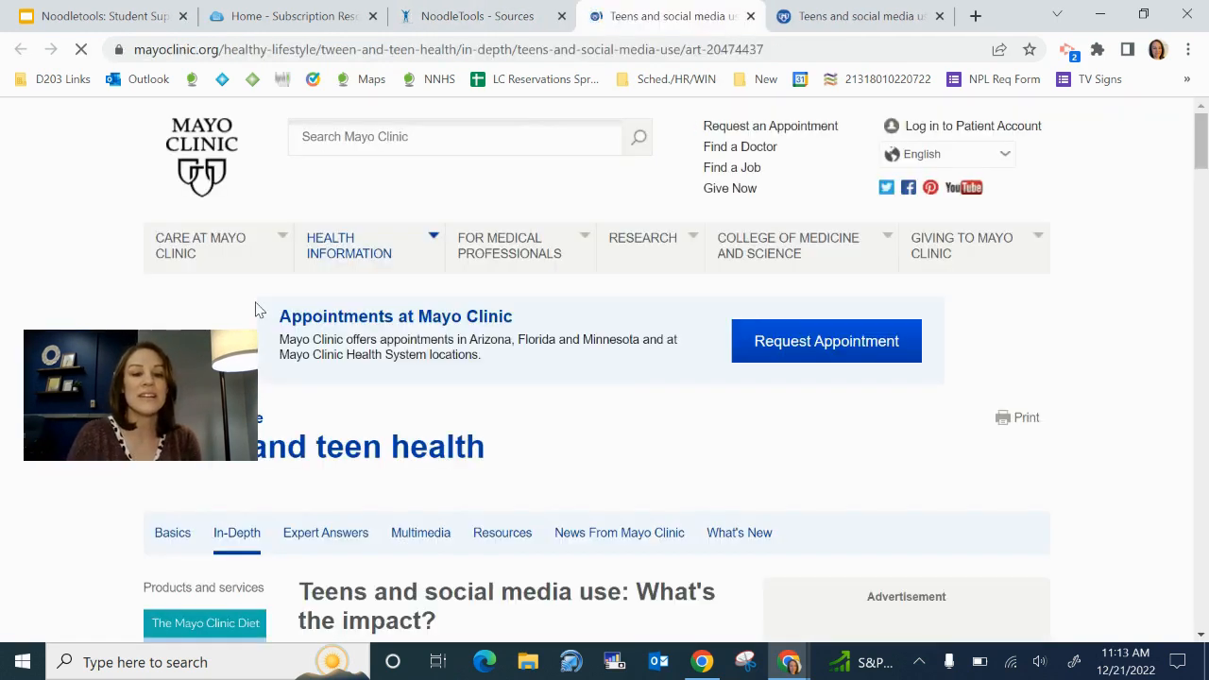